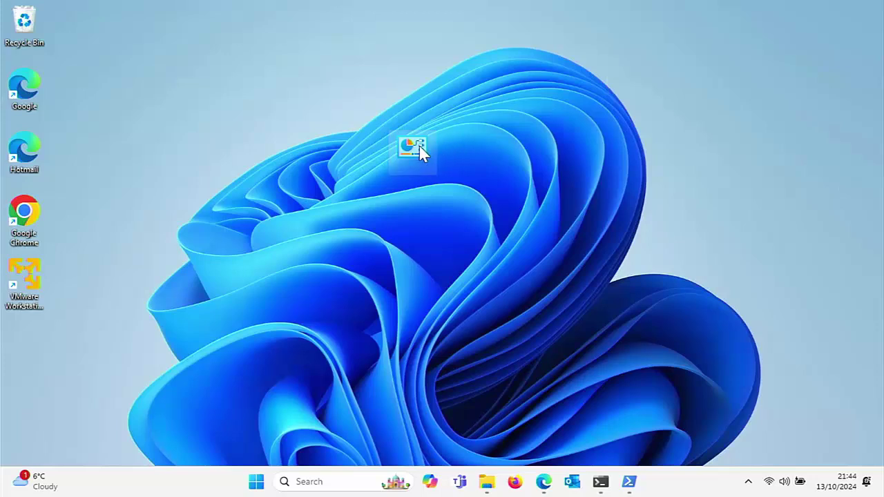
Open the desktop Super God Mode folder to show its read-me and eight shortcut folders
double_click(418, 147)
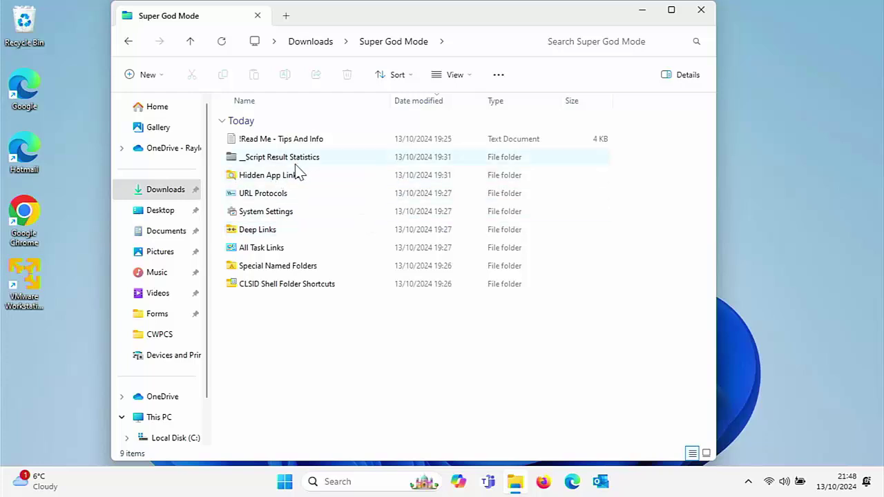
mouse_move(294, 166)
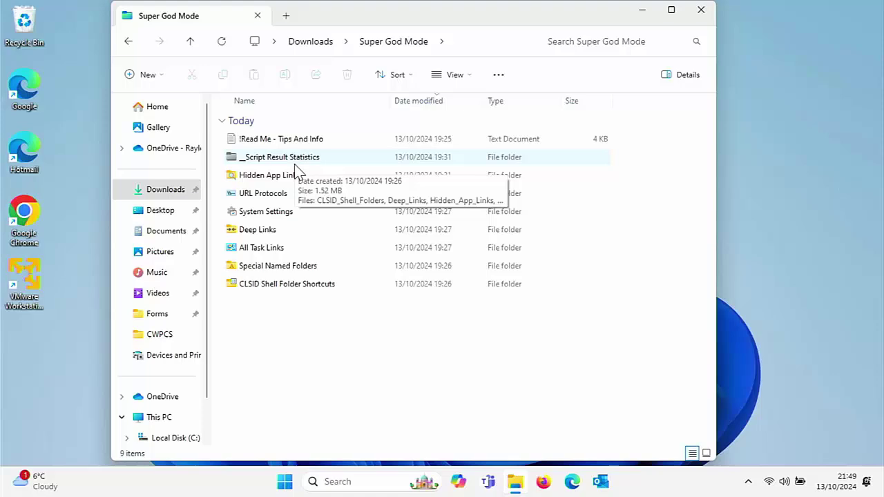
double_click(266, 139)
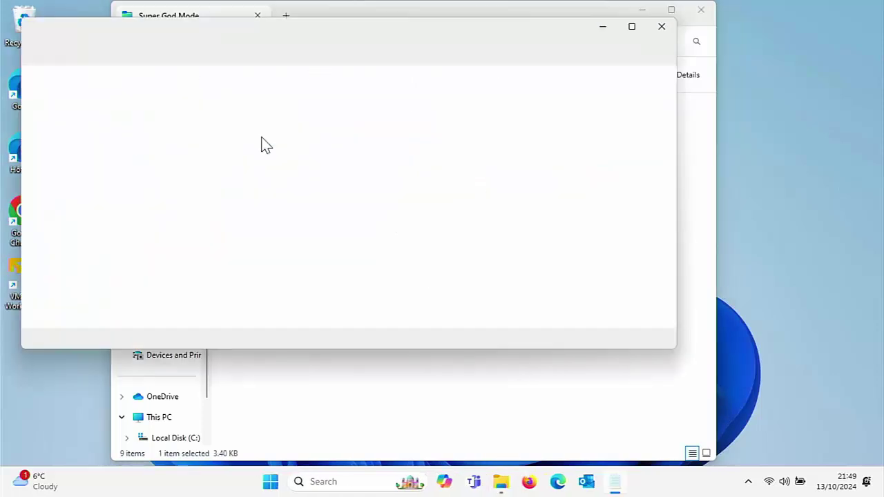
scroll(266, 145, down, 4)
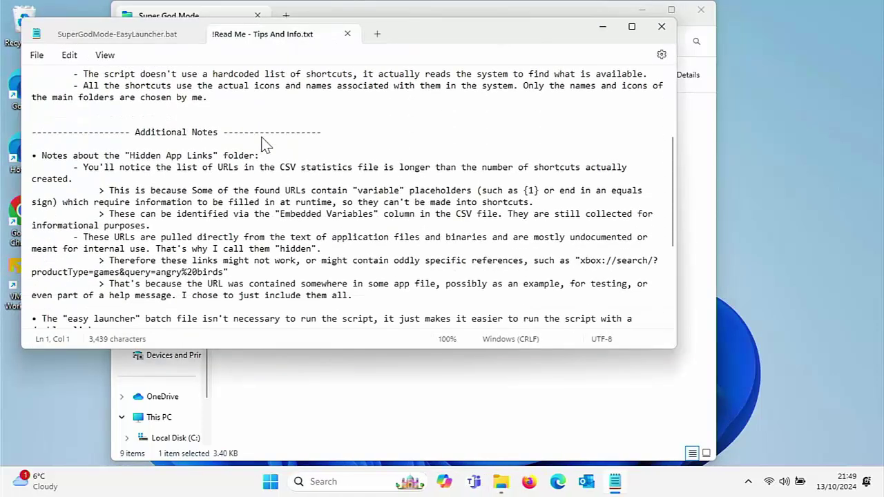
scroll(266, 145, down, 5)
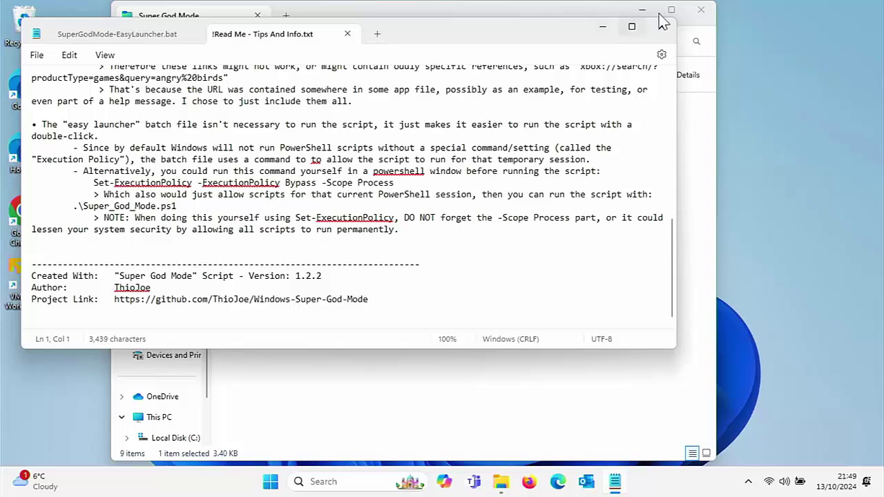
click(662, 27)
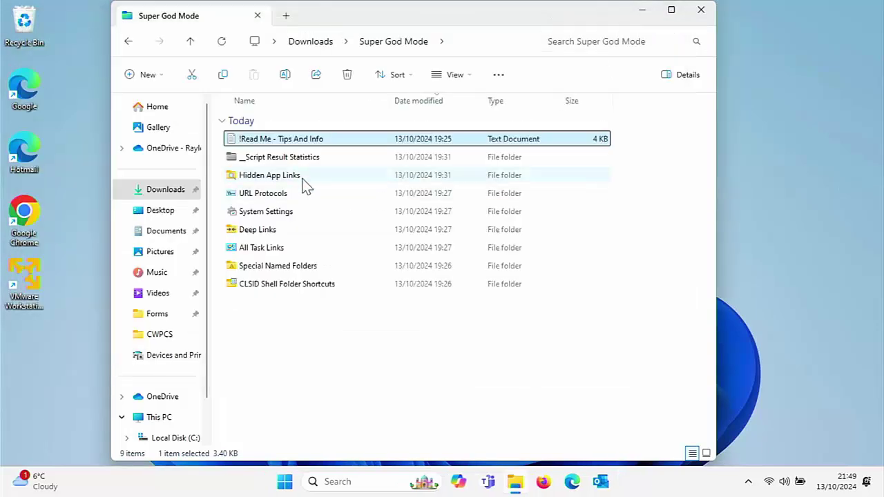
mouse_move(293, 164)
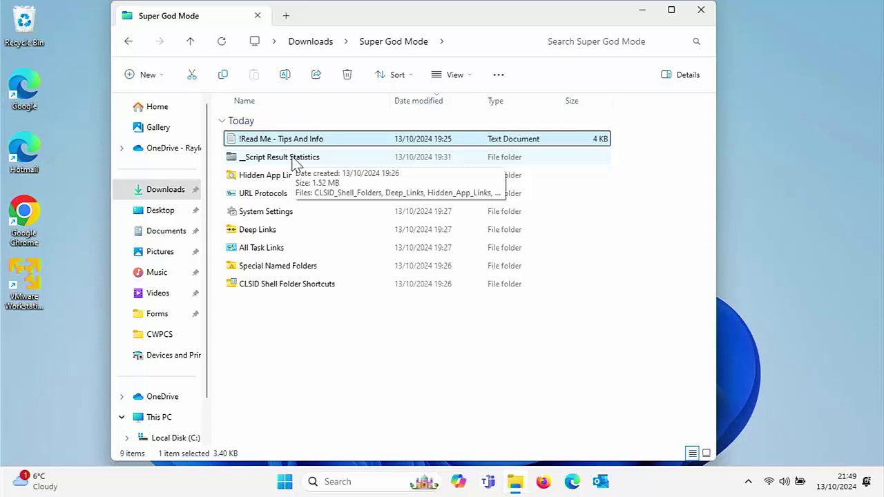
In Hidden App Links, run the windowsdefender - quickscan shortcut to start a quick scan
double_click(257, 177)
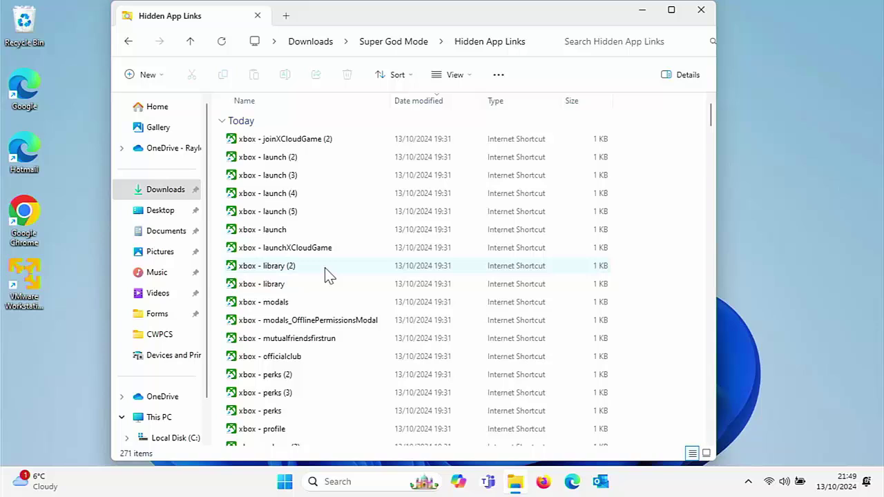
scroll(339, 291, down, 4)
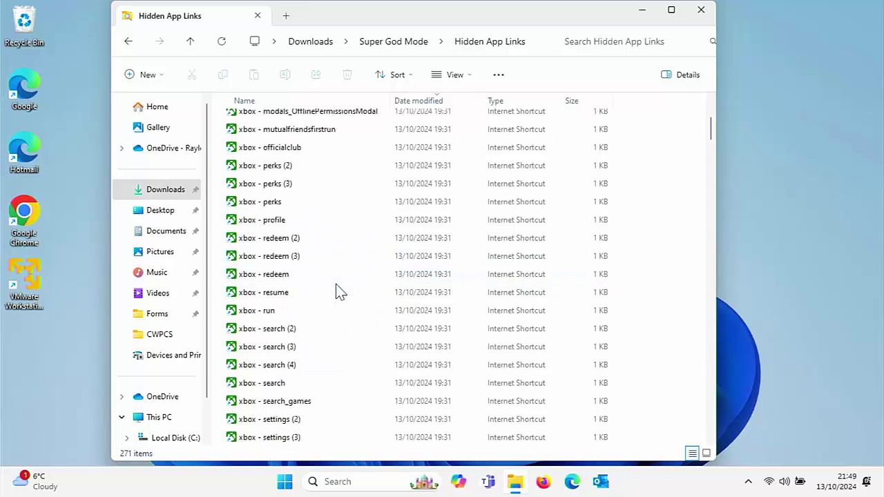
scroll(338, 291, down, 6)
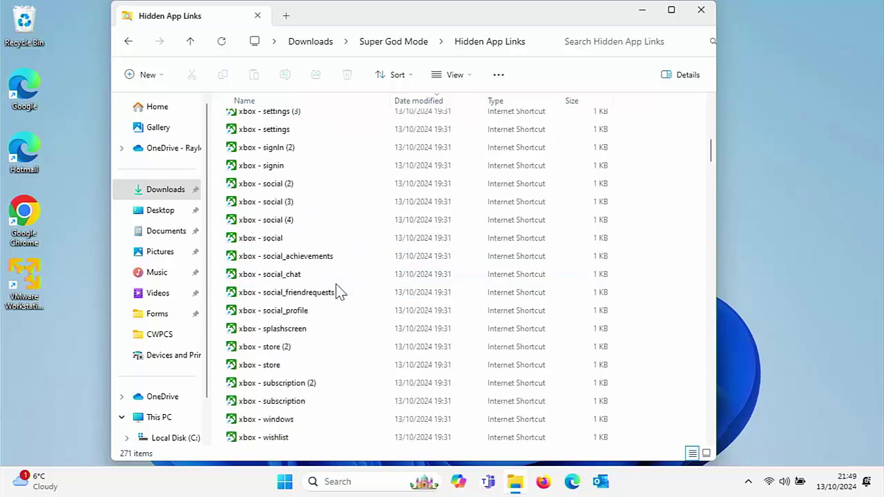
scroll(339, 293, down, 6)
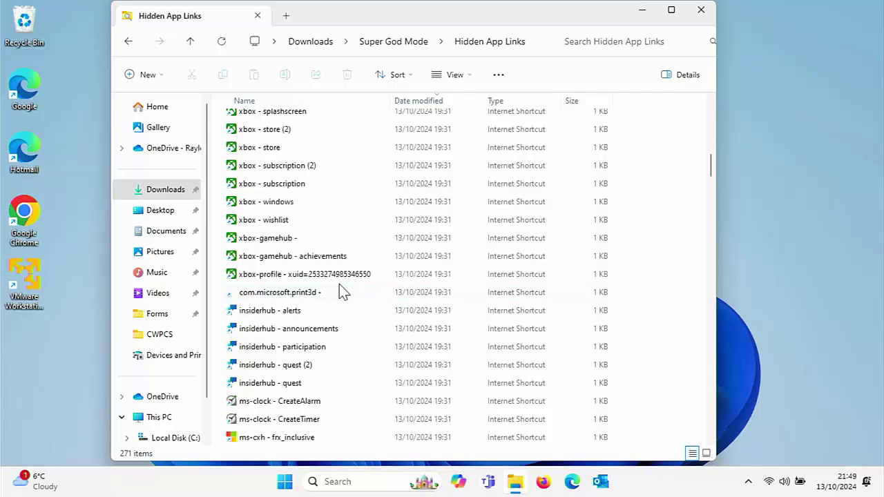
scroll(340, 290, down, 2)
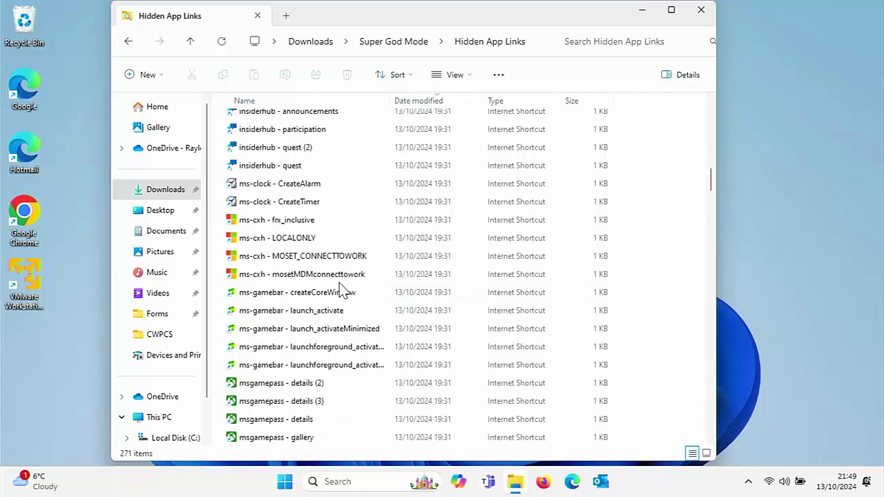
scroll(339, 290, down, 3)
scroll(340, 290, down, 3)
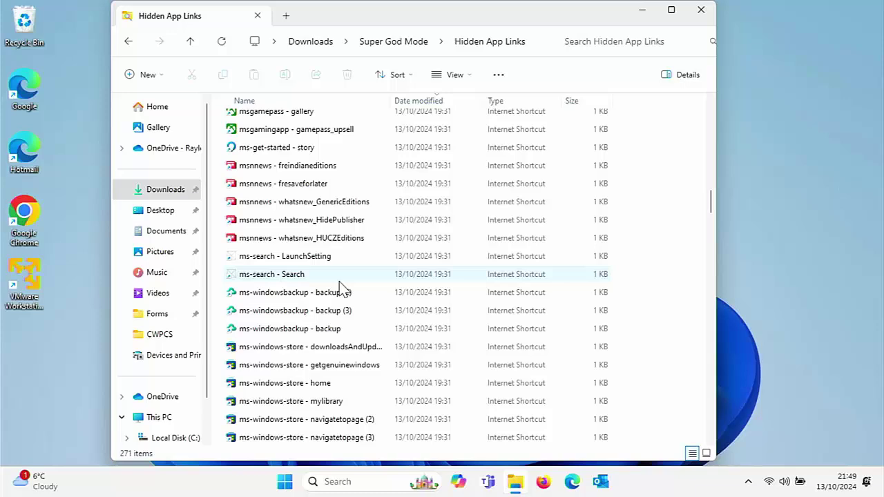
scroll(339, 290, down, 20)
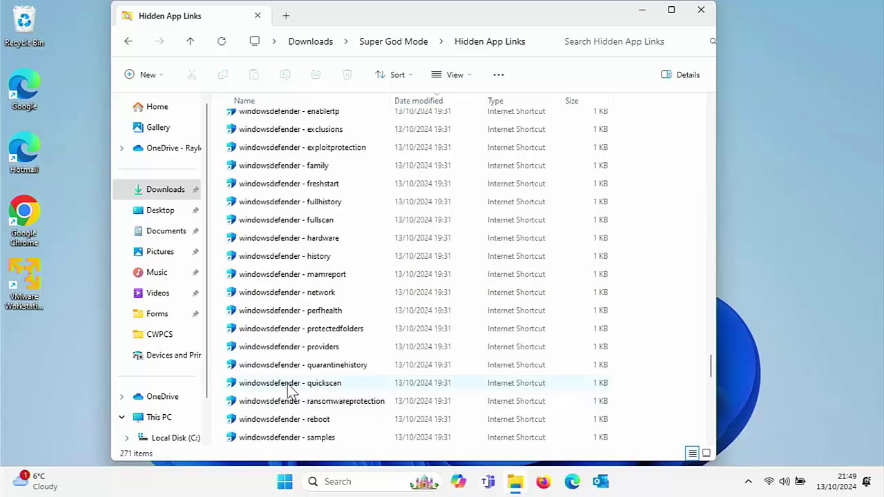
double_click(290, 386)
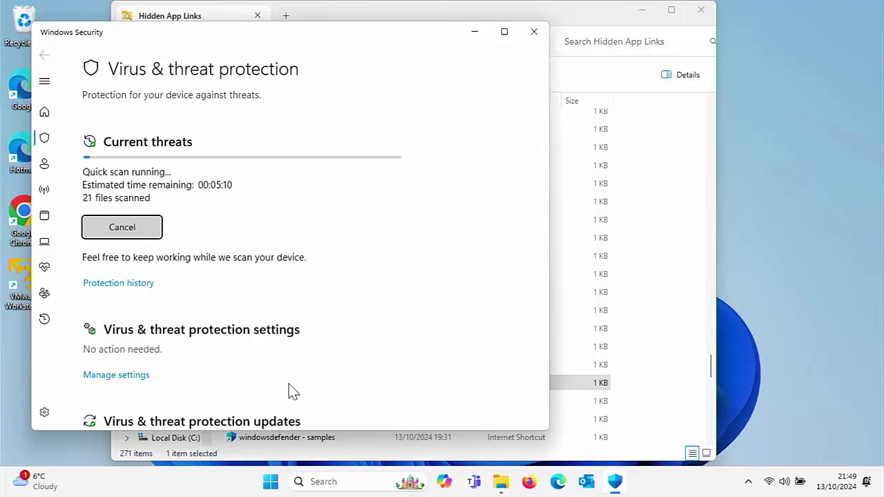
Cancel the running quick scan and close Windows Security
click(157, 229)
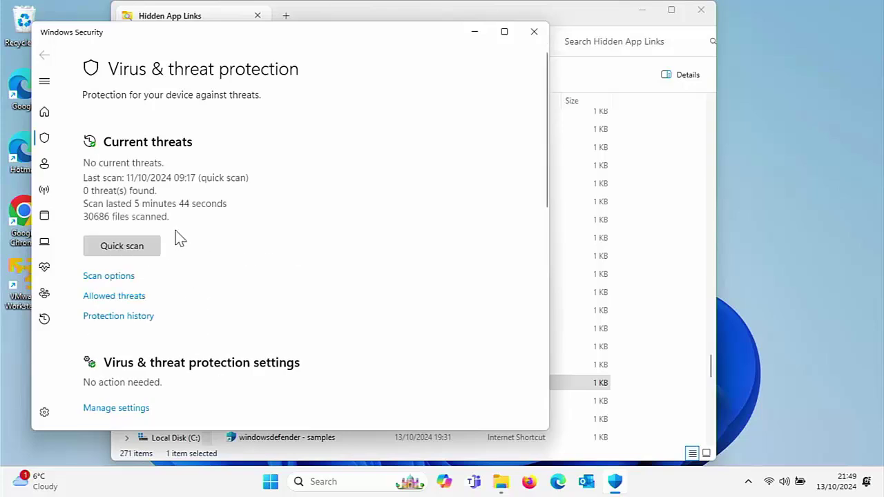
click(534, 32)
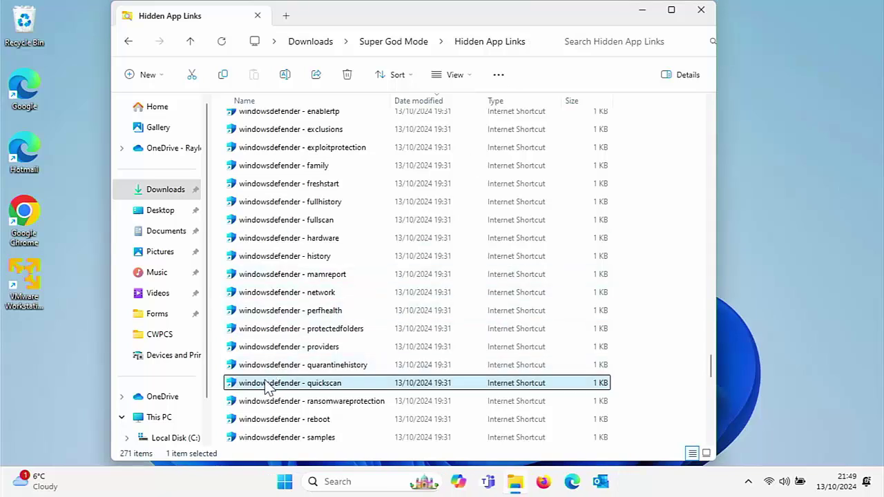
Copy the quickscan shortcut onto the desktop and test the new copy
right_click(273, 388)
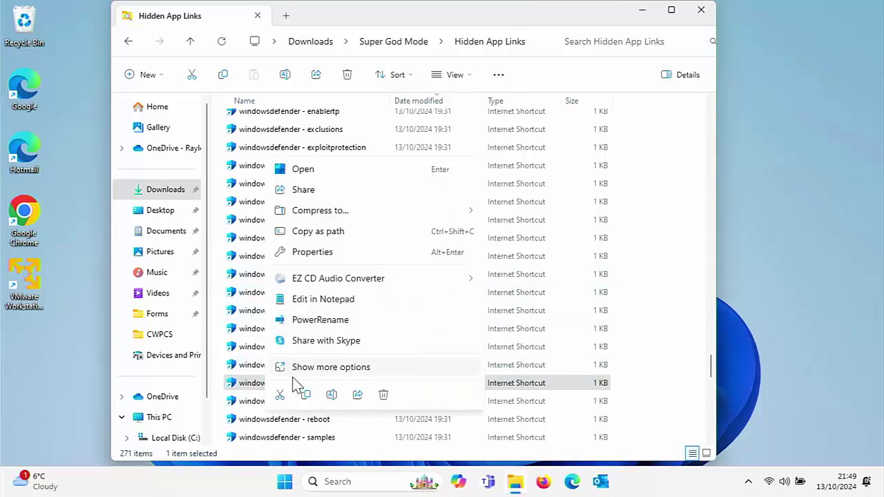
click(305, 397)
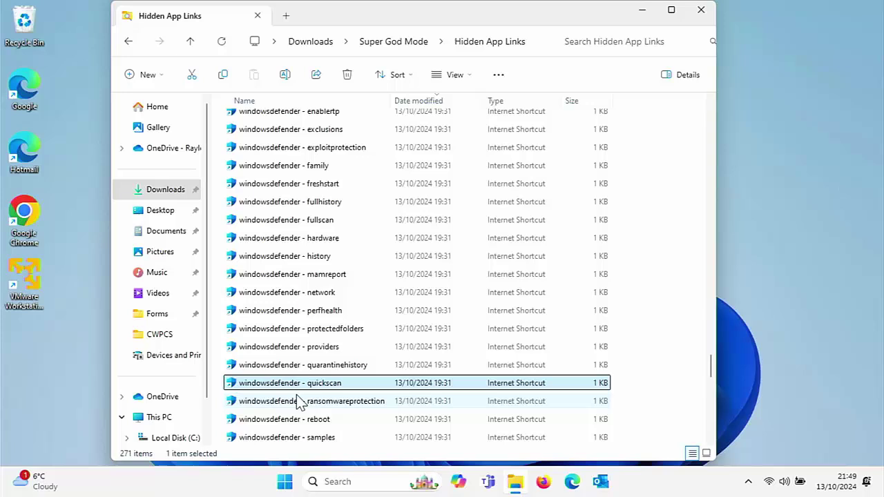
right_click(51, 369)
click(64, 384)
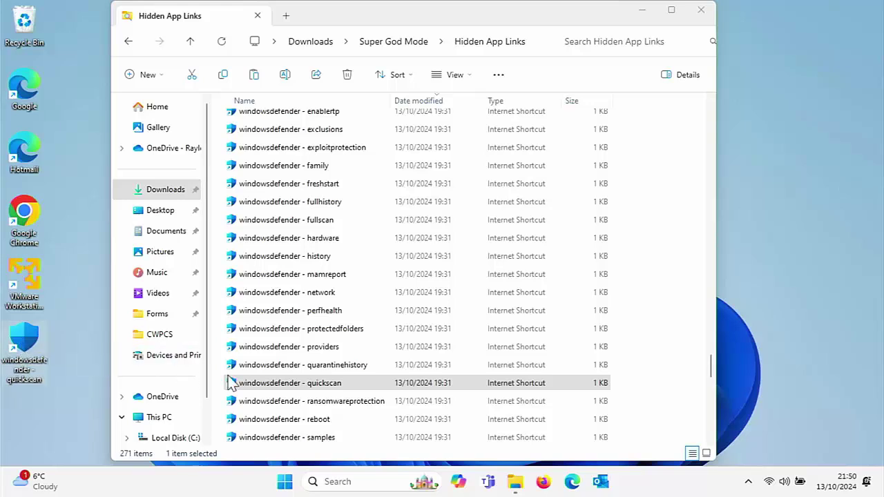
double_click(44, 358)
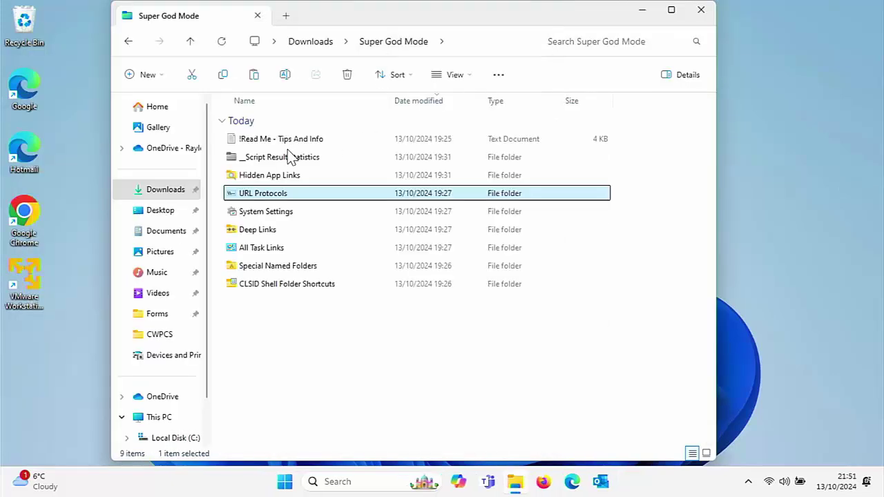
In URL Protocols, try the ms-settings shortcut, then close Settings
double_click(275, 198)
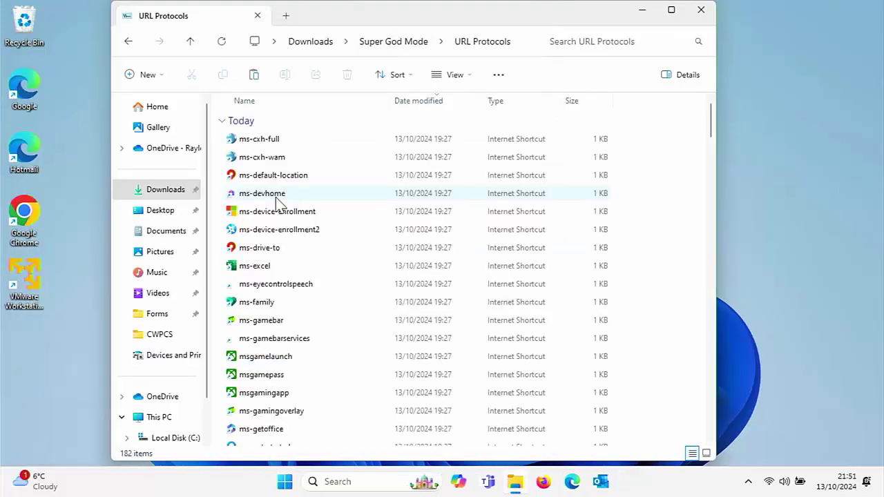
scroll(278, 204, down, 10)
scroll(281, 207, down, 9)
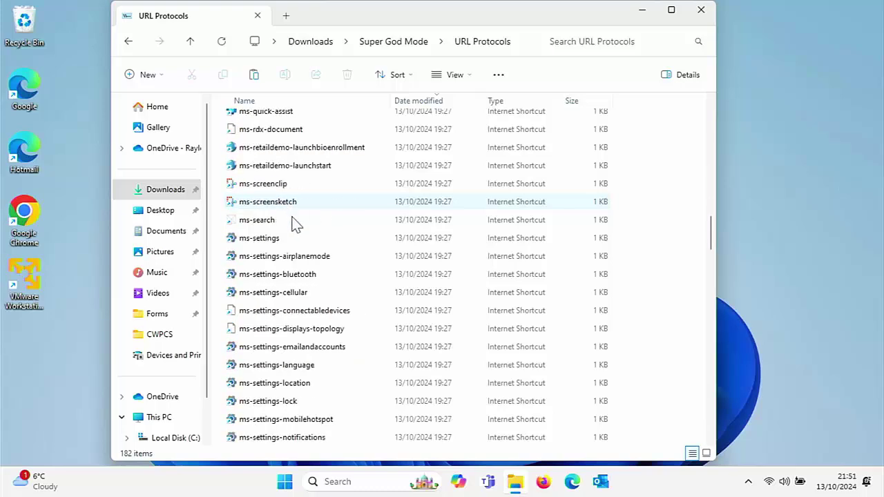
double_click(264, 241)
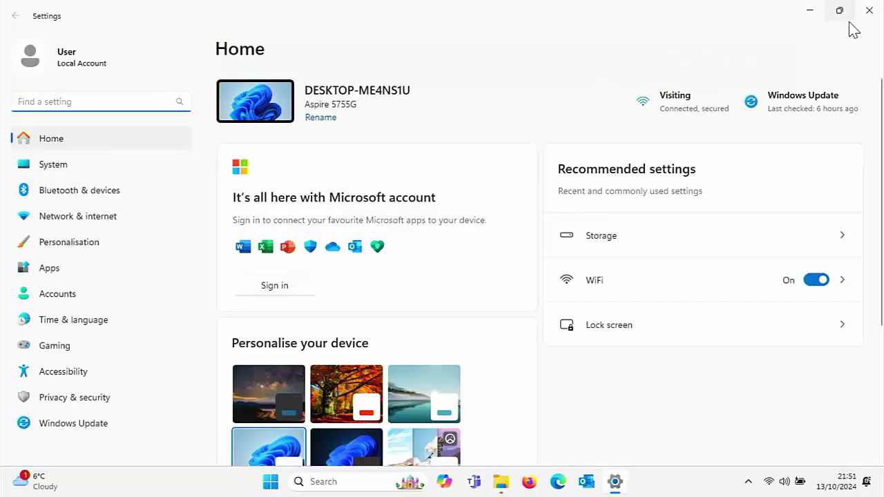
click(869, 10)
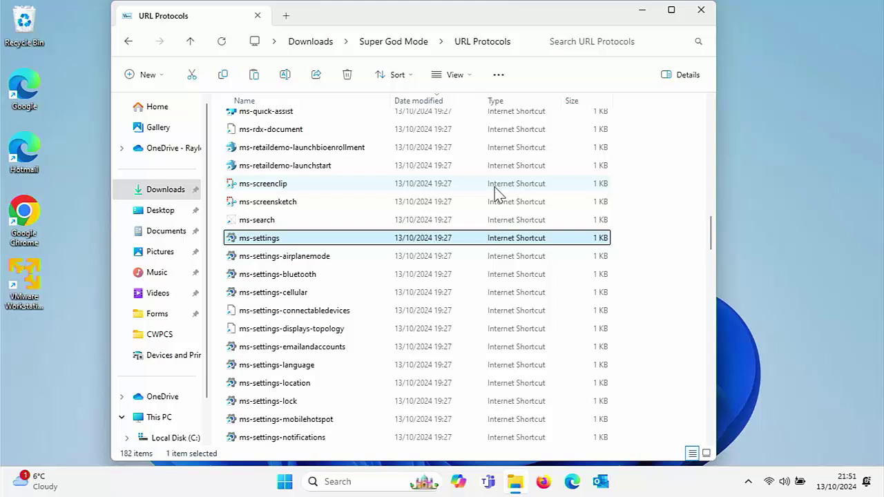
Copy the ms-settings shortcut onto the desktop and confirm it opens Settings
right_click(308, 238)
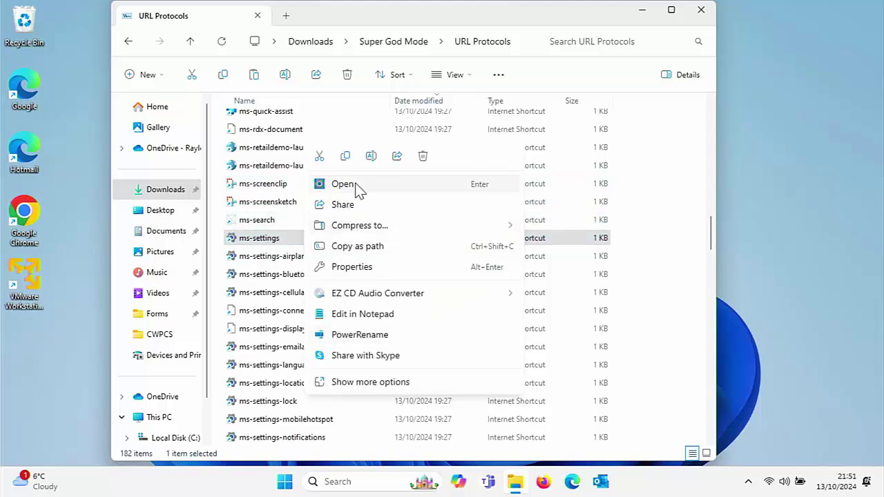
click(345, 157)
right_click(36, 349)
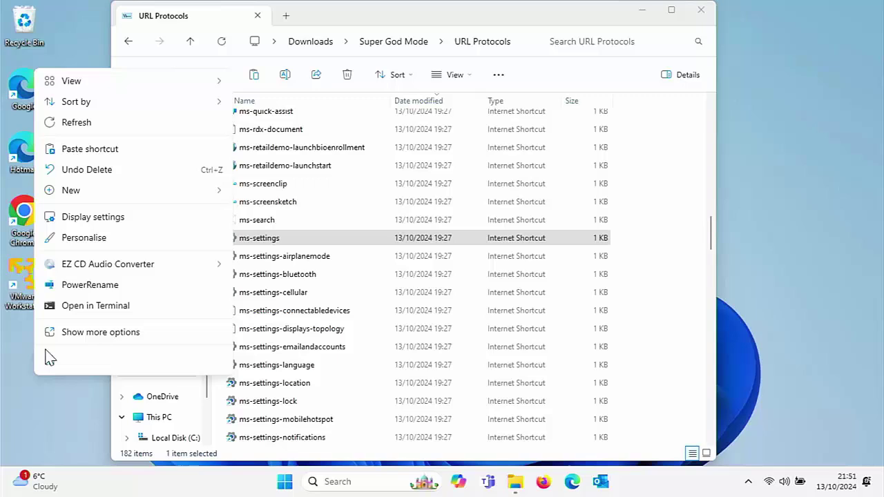
click(49, 360)
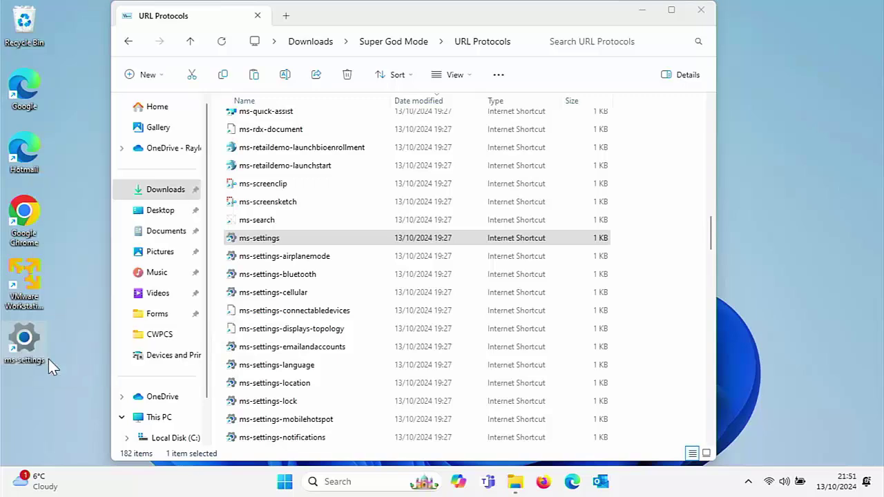
double_click(26, 352)
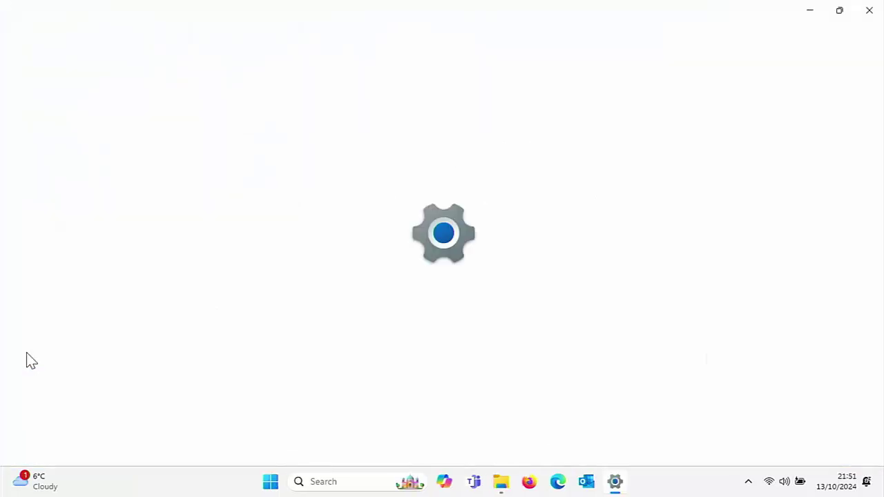
key(alt+F4)
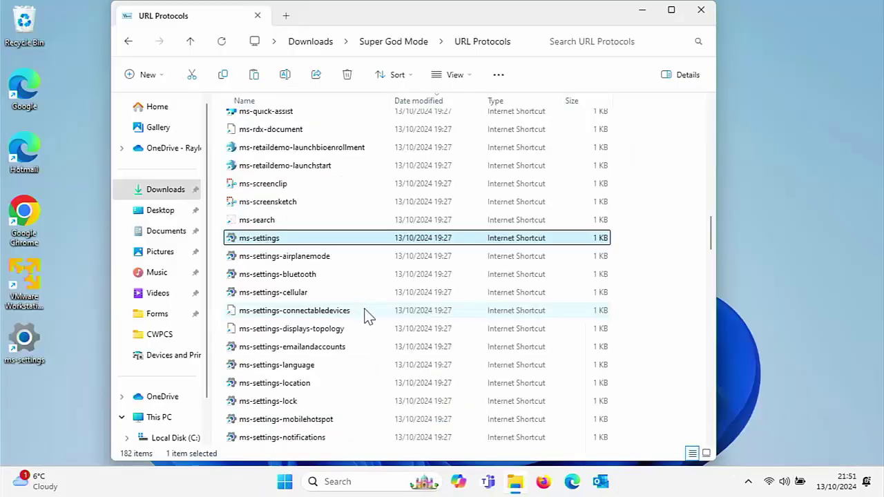
scroll(352, 339, down, 3)
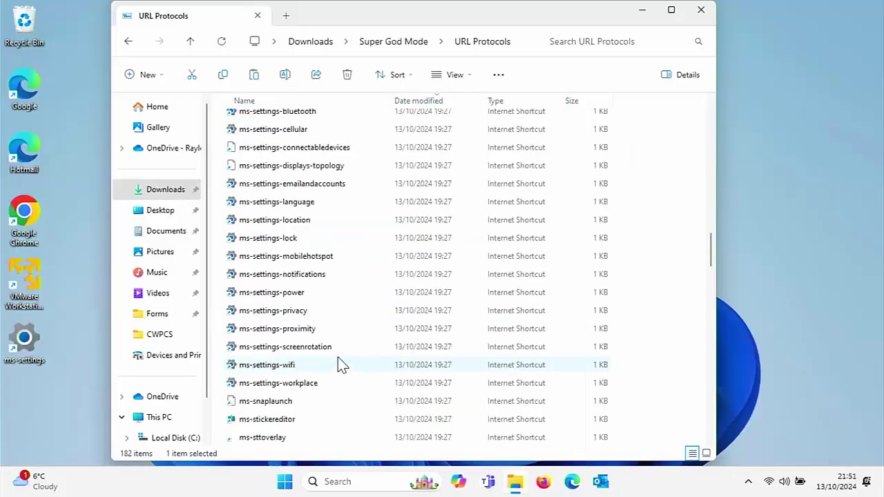
Try the ms-settings-notifications shortcut, which opens System > Notifications, then close it
double_click(292, 274)
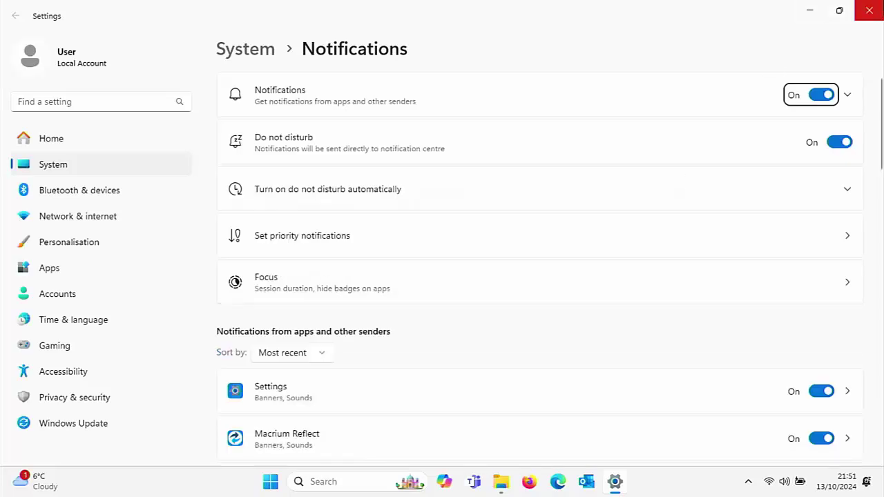
click(870, 12)
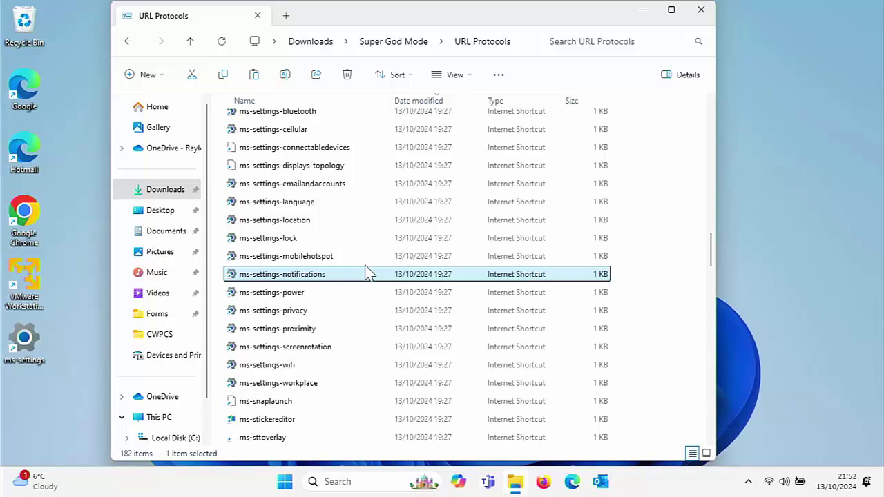
Launch Calculator from its shortcut and close it again
scroll(484, 207, up, 20)
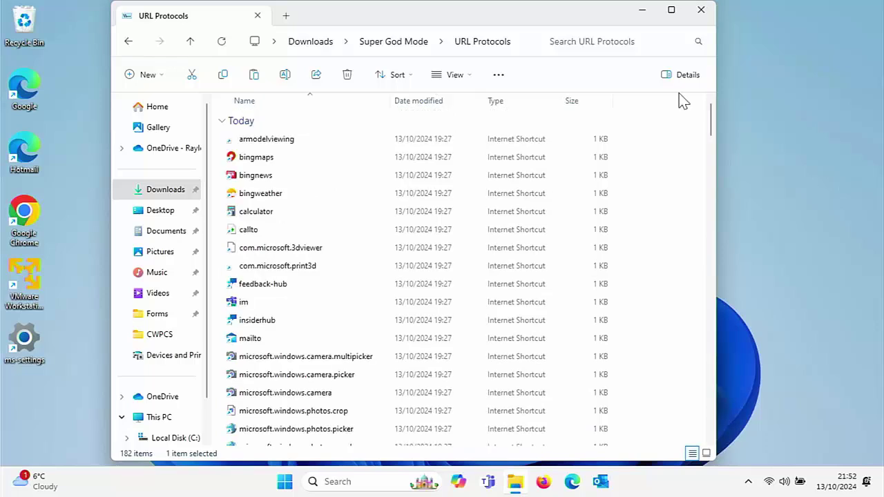
double_click(248, 211)
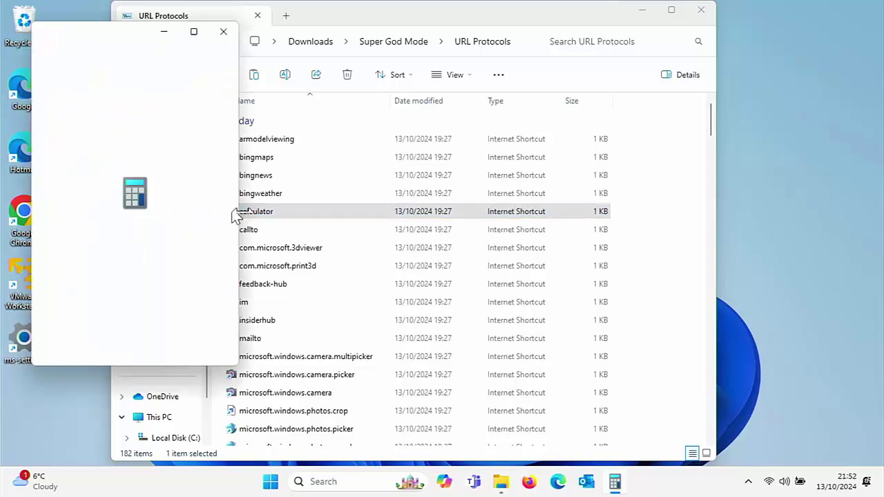
click(223, 31)
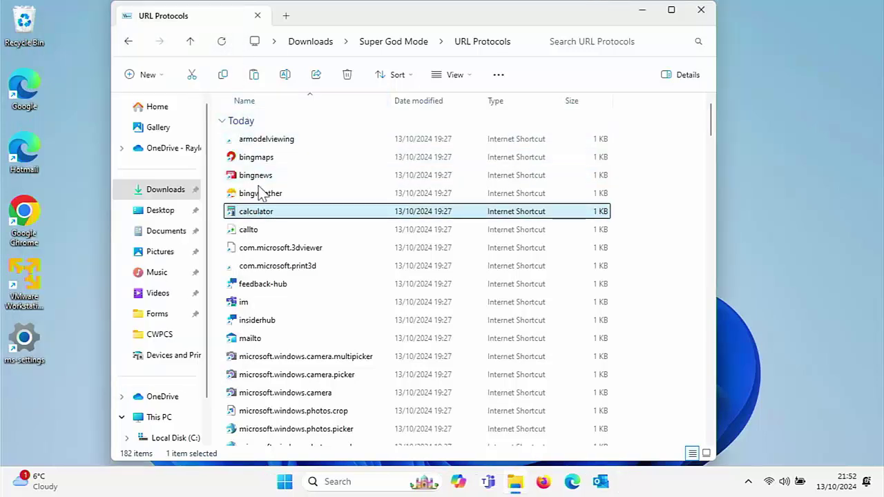
Copy the calculator shortcut onto the desktop and return to the Super God Mode folder
drag(256, 216, 78, 236)
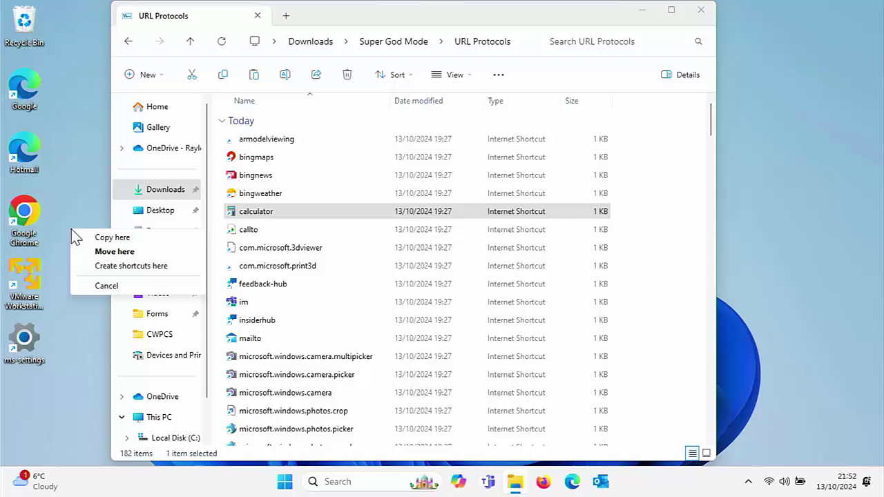
click(79, 237)
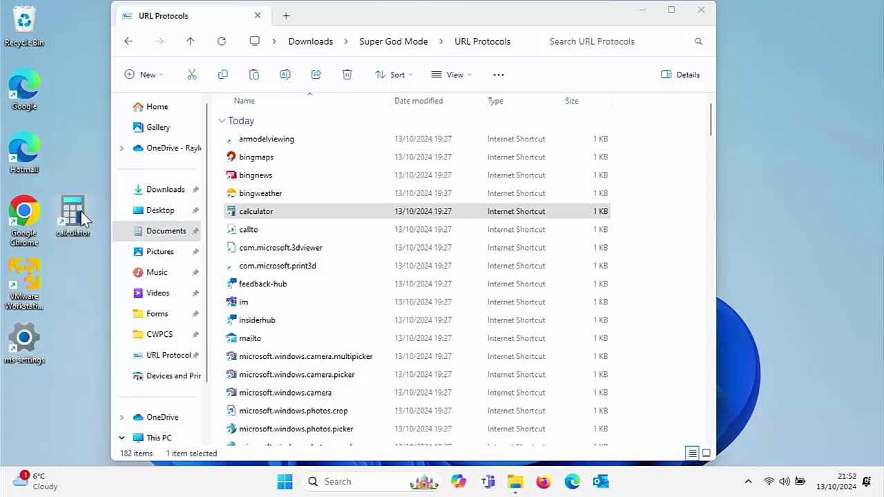
click(190, 41)
In System Settings, try the startupapps shortcut, then close it
double_click(262, 213)
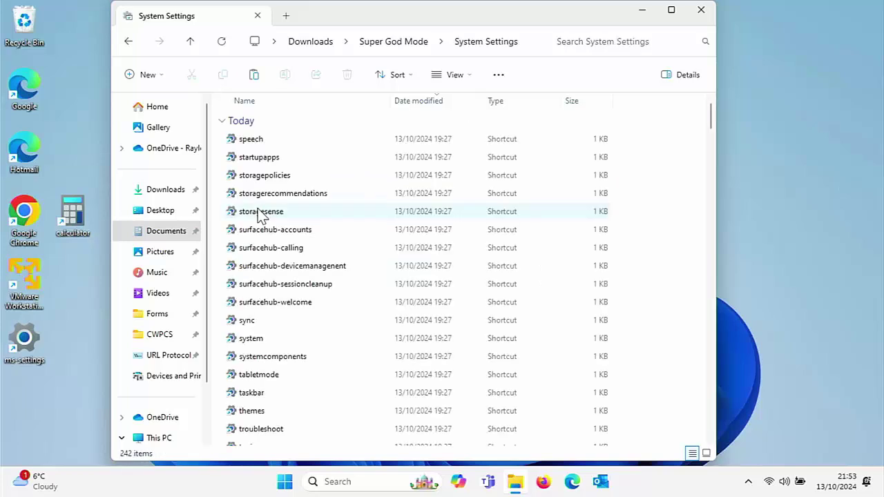
double_click(264, 158)
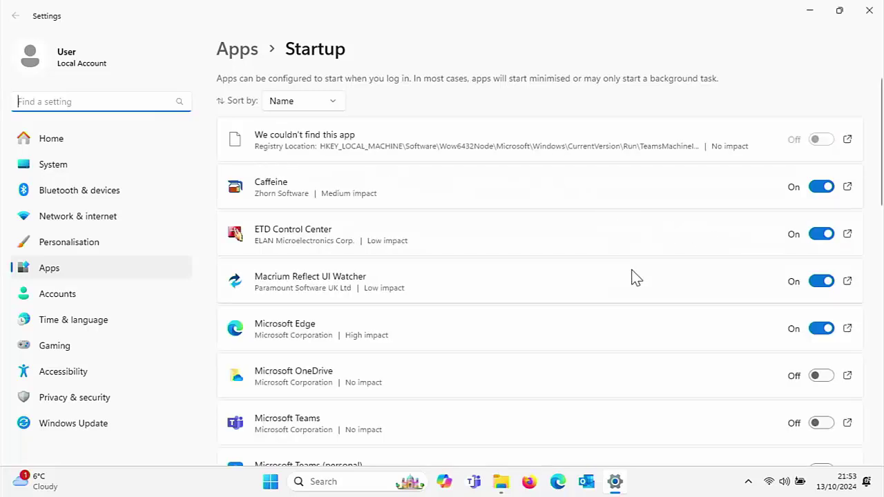
key(alt+F4)
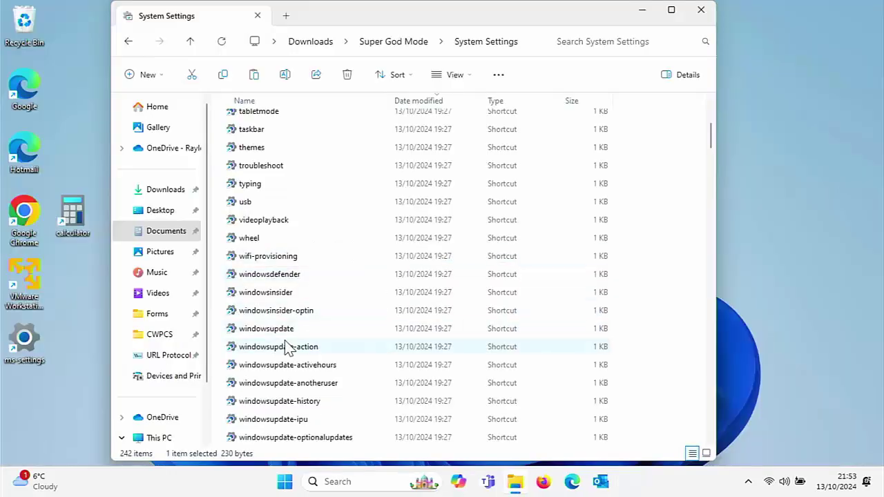
Copy windowsupdate onto the desktop, test it, then open windowsupdate-uninstallupdates
drag(270, 334, 31, 402)
click(47, 408)
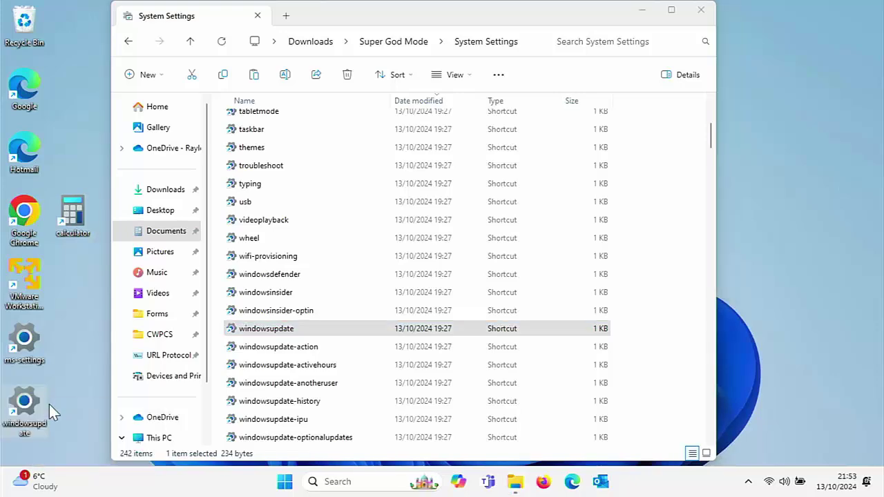
double_click(26, 404)
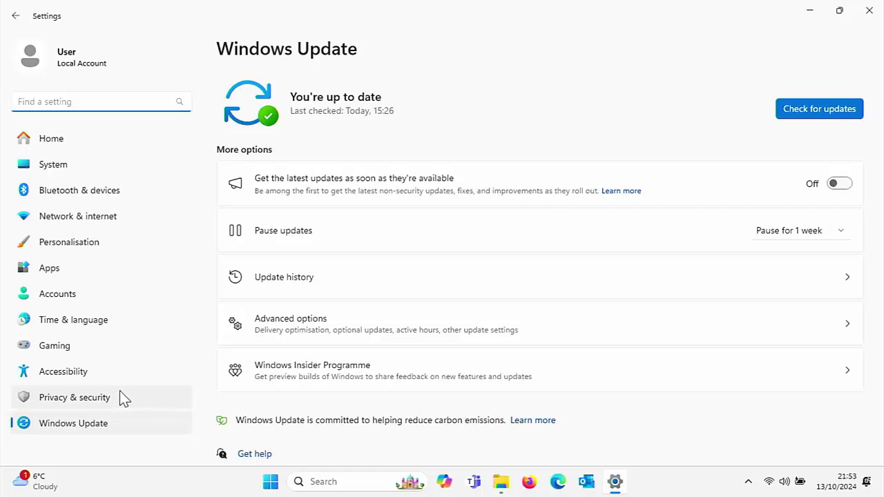
key(alt+F4)
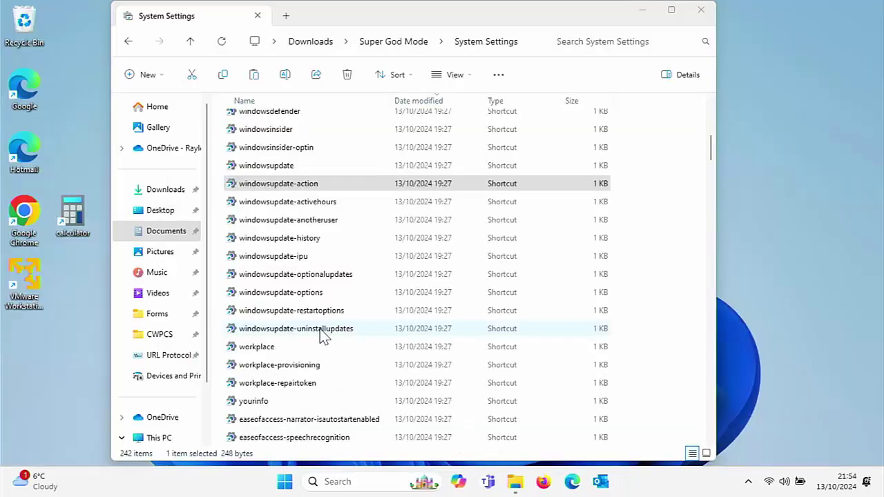
double_click(323, 330)
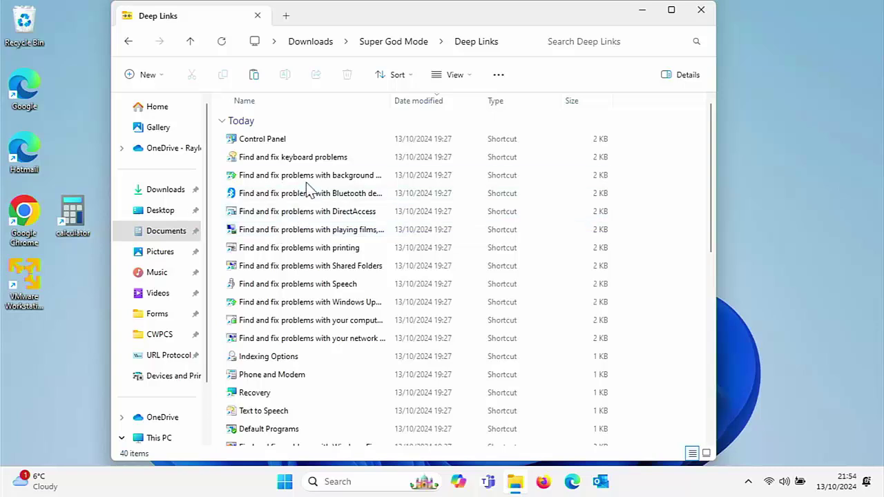
Copy Control Panel onto the desktop and open it, then run the printer troubleshooter's detection
click(268, 144)
drag(268, 141, 48, 322)
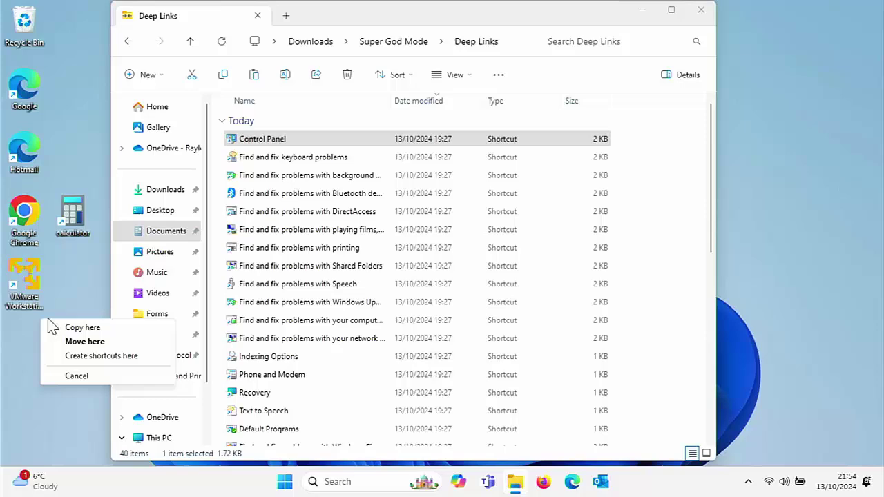
click(58, 325)
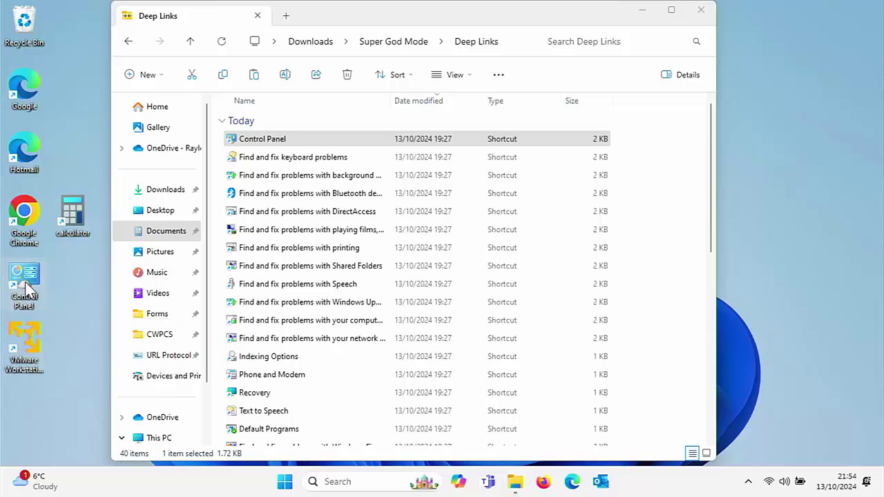
key(Return)
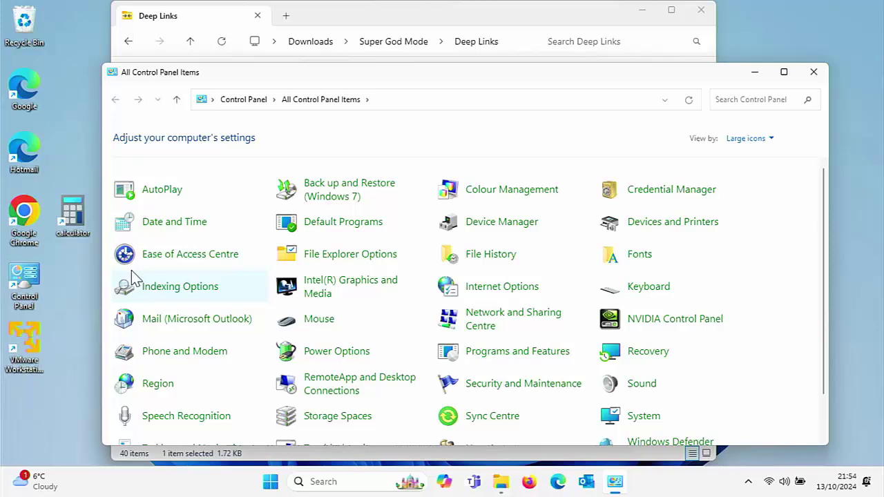
key(alt+F4)
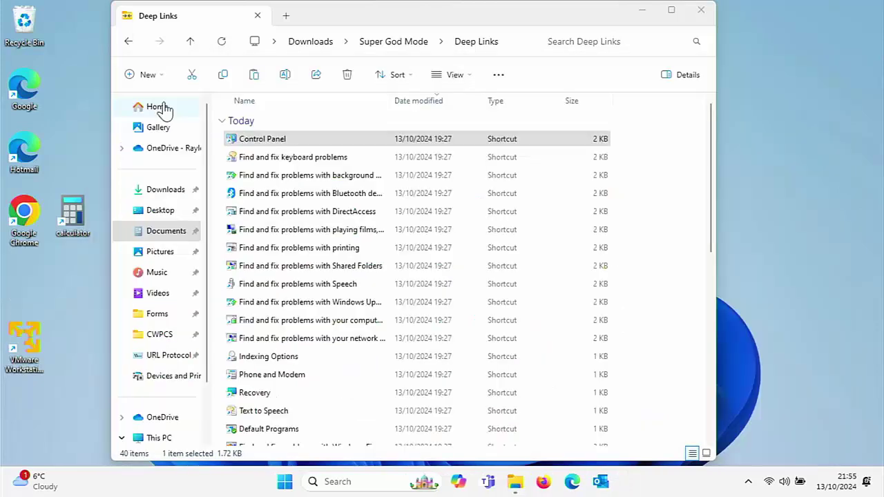
double_click(302, 255)
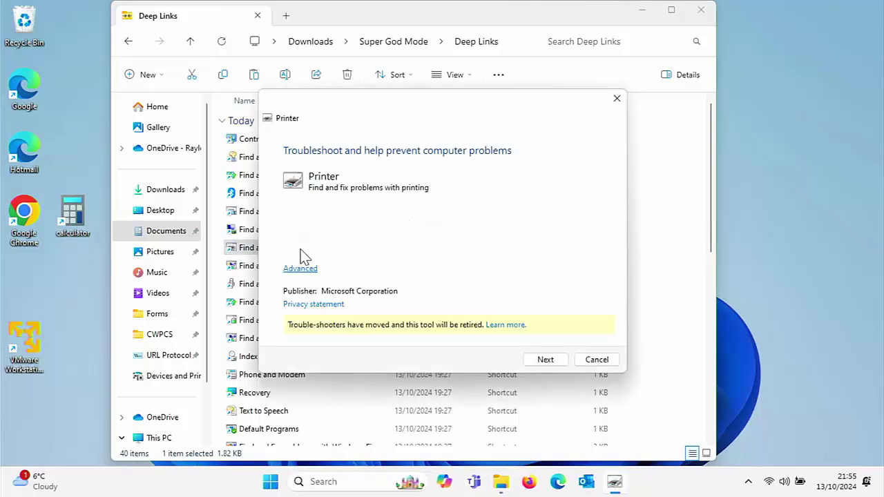
click(530, 361)
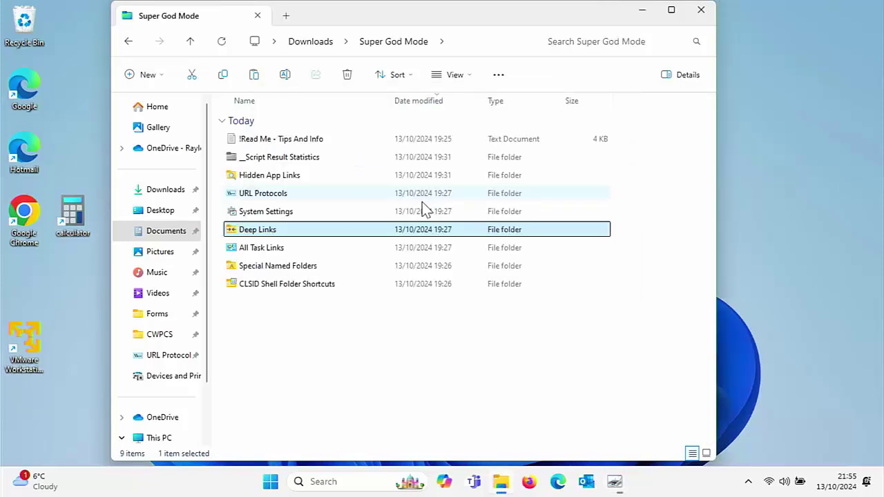
Open Apps › Default apps via All Task Links' Default Programs shortcut, then return to Super God Mode
double_click(247, 248)
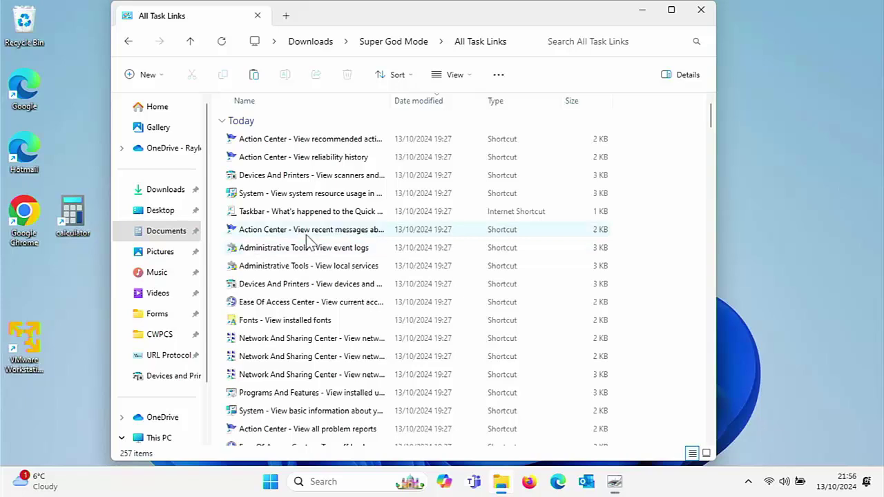
scroll(309, 242, down, 5)
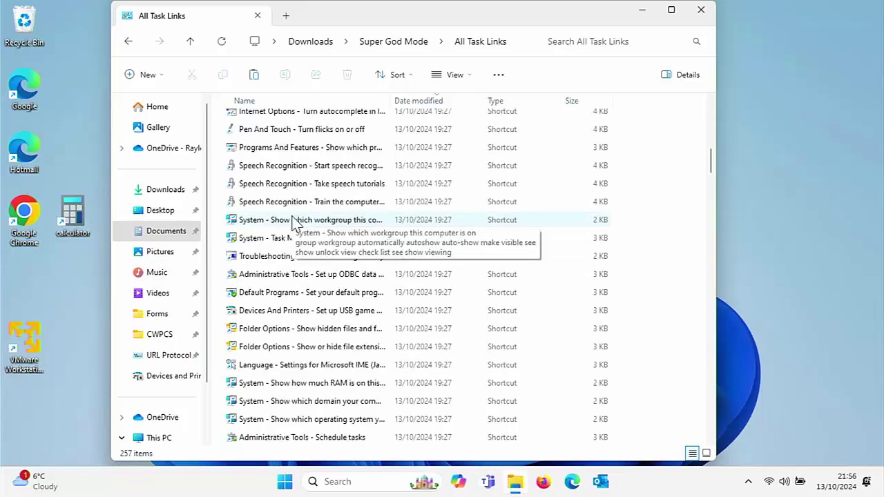
click(288, 298)
double_click(286, 297)
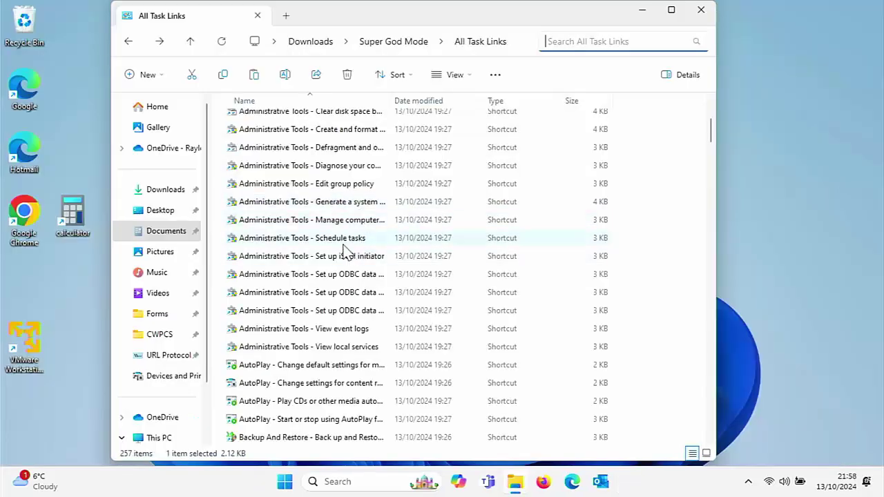
click(344, 246)
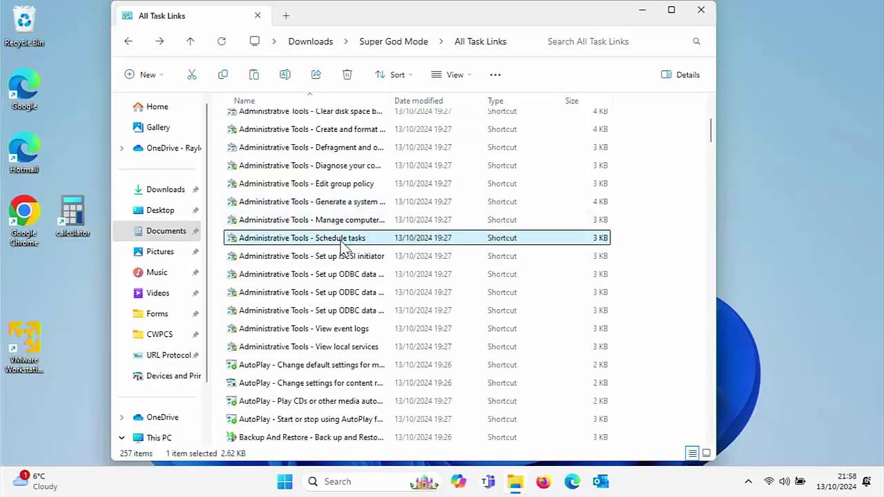
key(alt+Up)
Open Special Named Folders and scroll down to the Startup entry
double_click(310, 265)
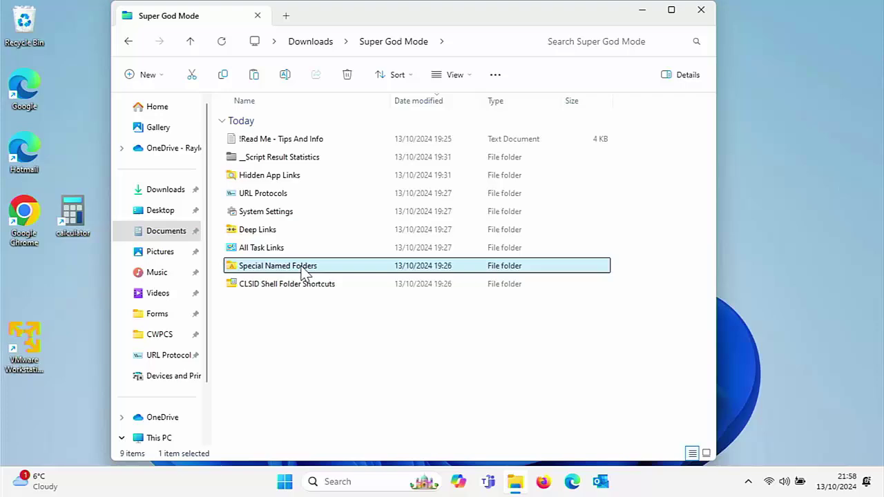
scroll(318, 333, down, 15)
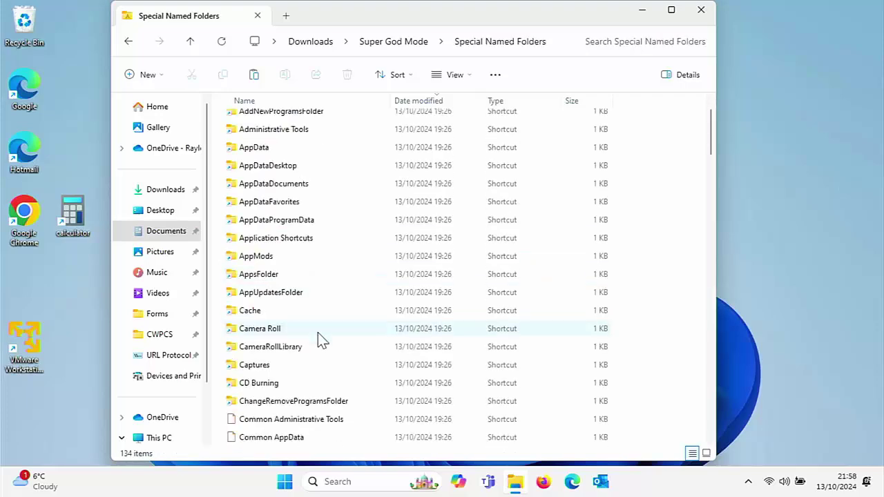
scroll(322, 339, down, 14)
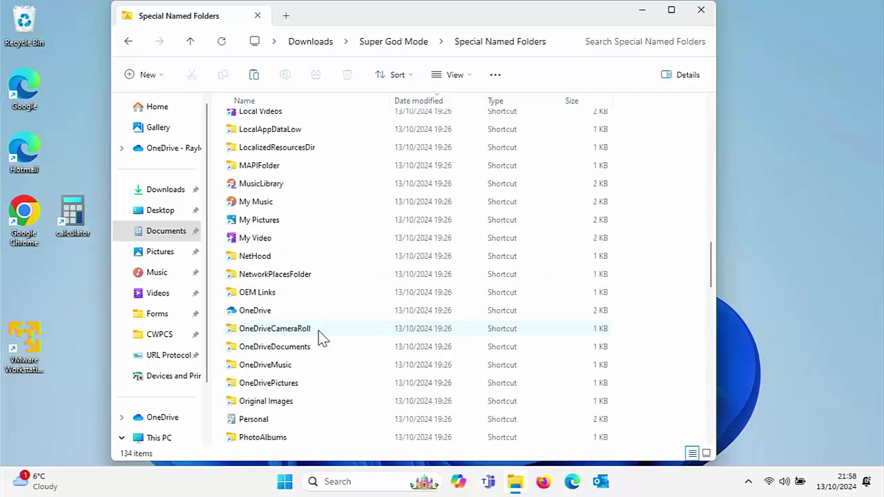
scroll(320, 336, down, 1)
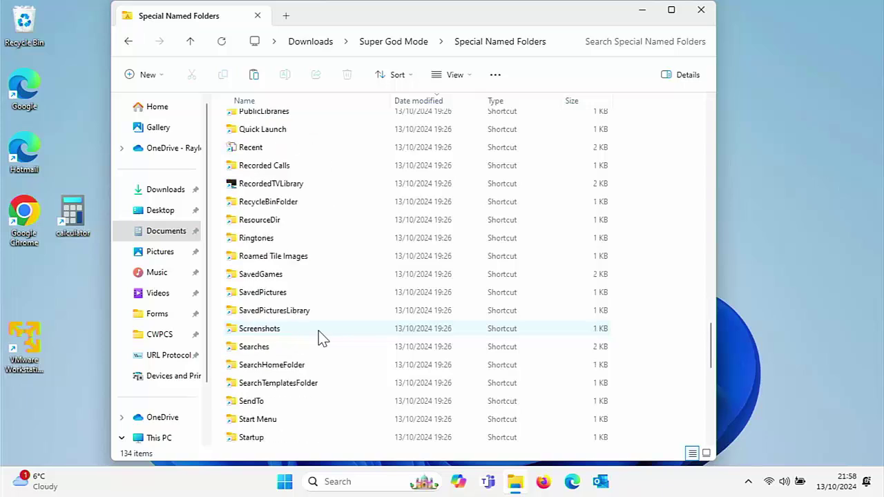
Move the calculator shortcut into the Startup folder and back to the desktop, then close Startup
double_click(263, 437)
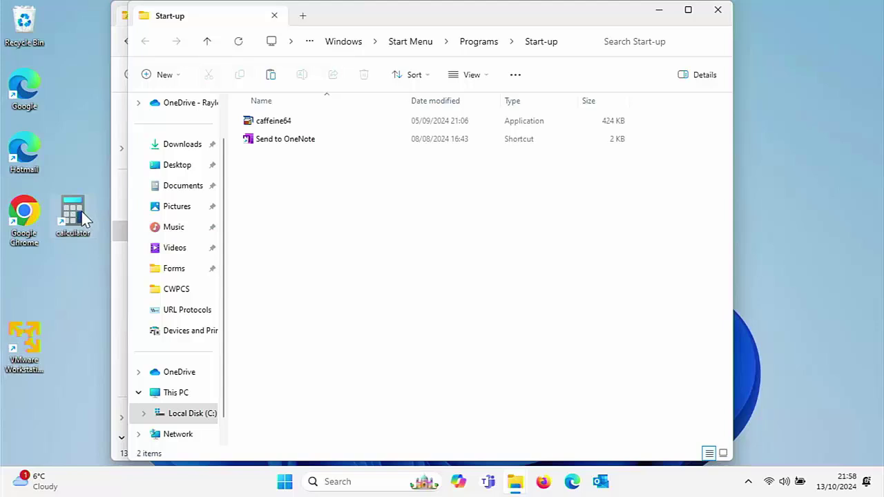
drag(76, 218, 297, 195)
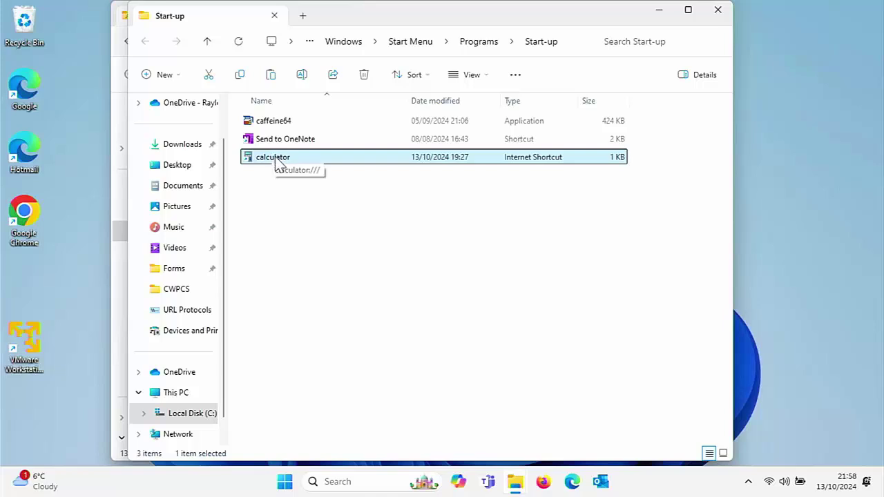
drag(276, 163, 77, 235)
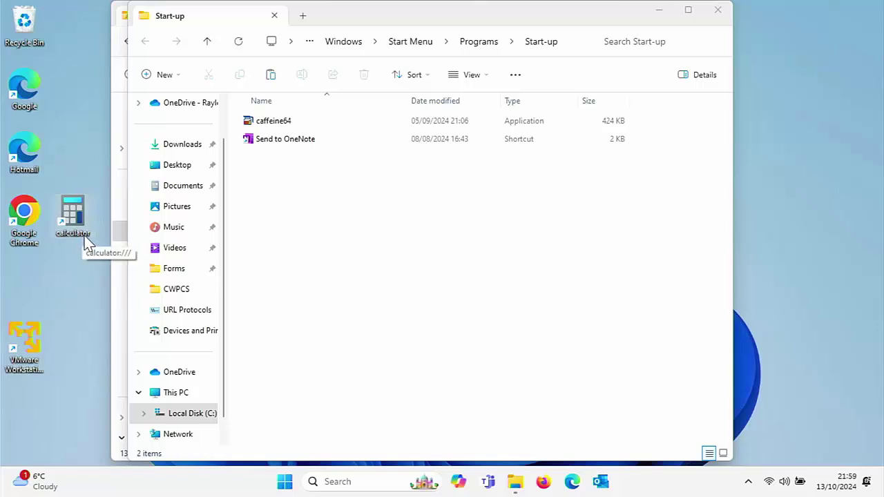
key(ctrl+w)
Open the SendTo folder and check the calculator shortcut's classic Send to menu
click(233, 407)
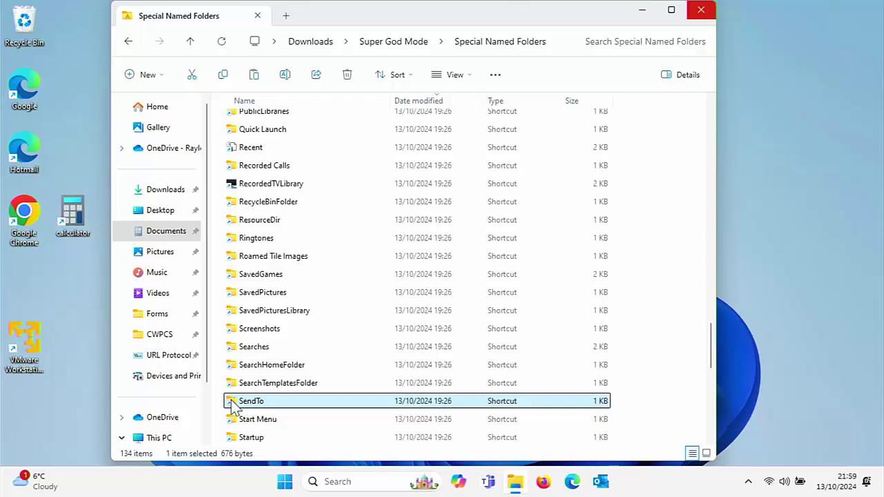
double_click(233, 406)
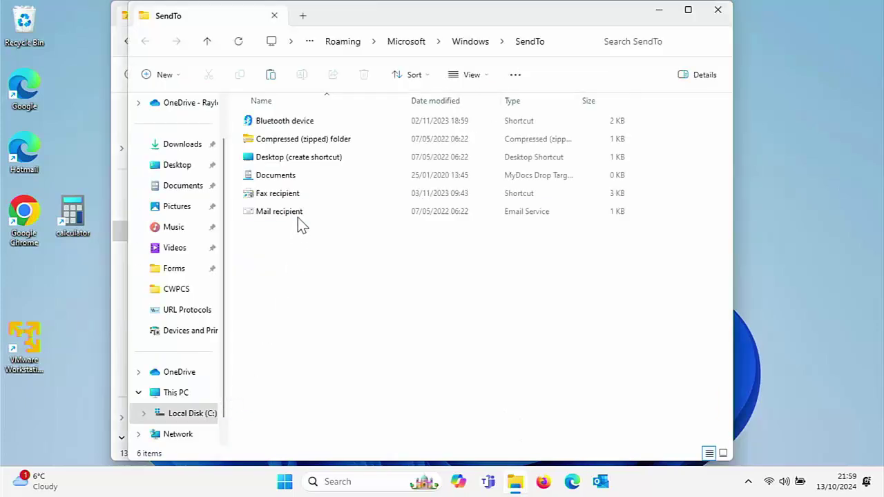
right_click(77, 221)
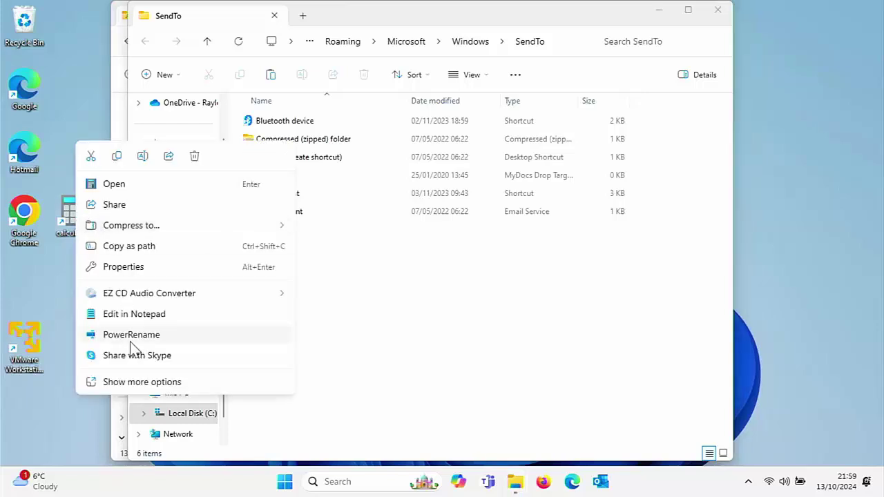
click(132, 382)
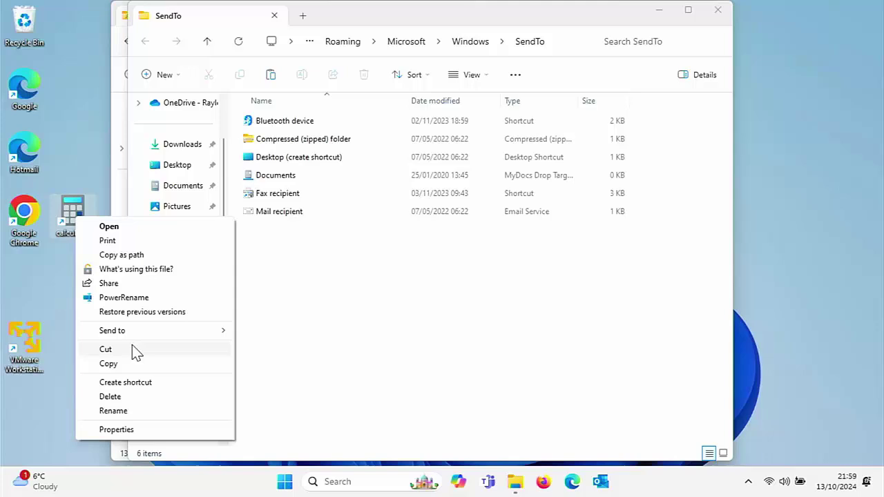
mouse_move(132, 333)
key(Escape)
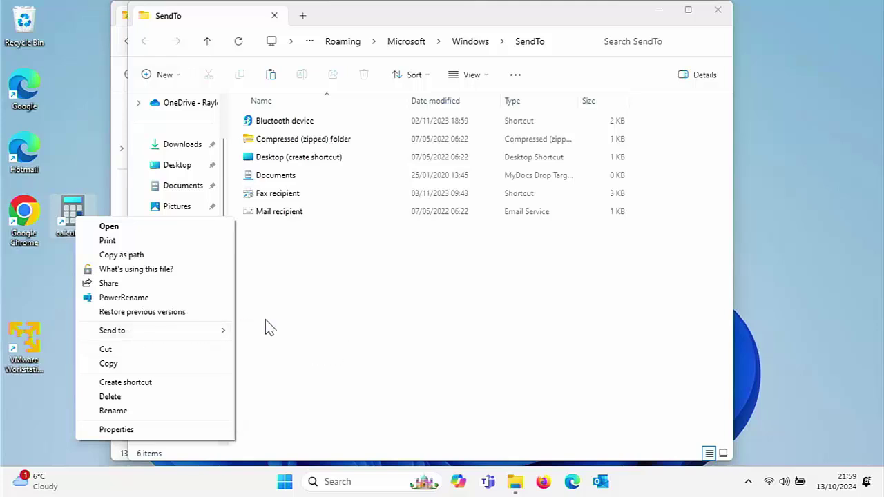
Open the Start Menu folder shortcut, then its Programs folder
mouse_move(210, 335)
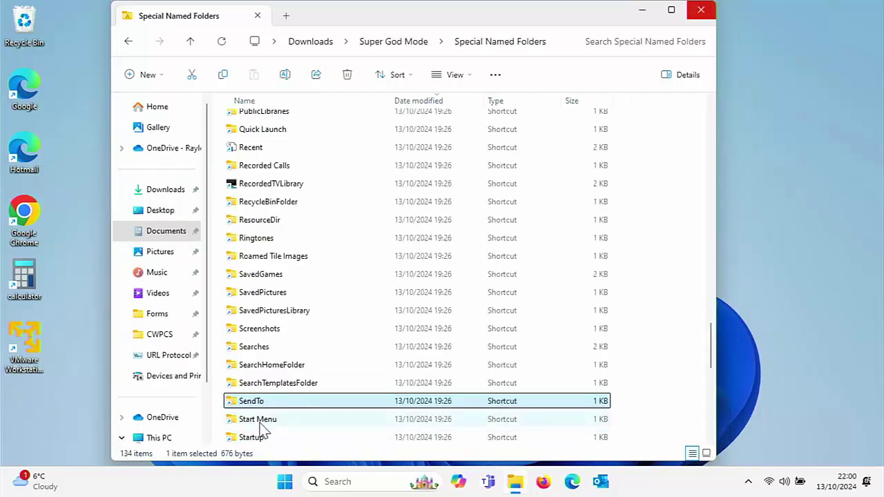
click(261, 423)
double_click(259, 420)
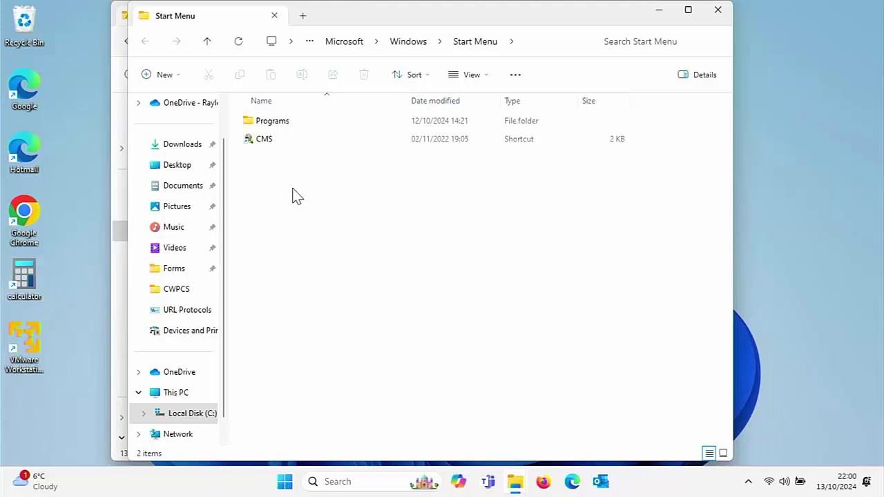
double_click(265, 124)
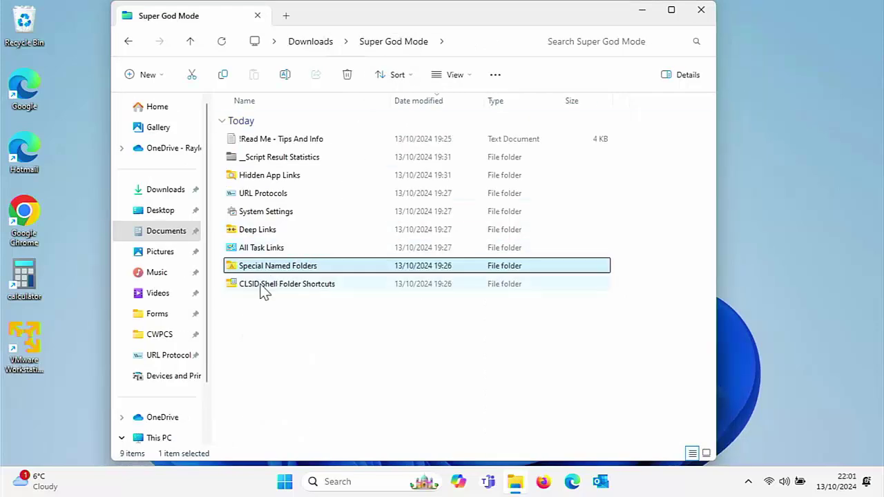
Open CLSID Shell Folder Shortcuts and launch Device Center, then close Devices and Printers
double_click(263, 291)
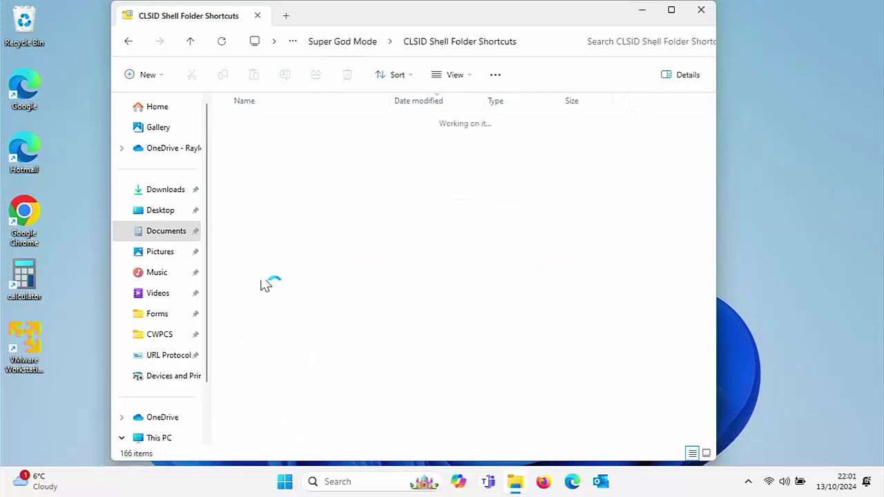
scroll(277, 284, down, 5)
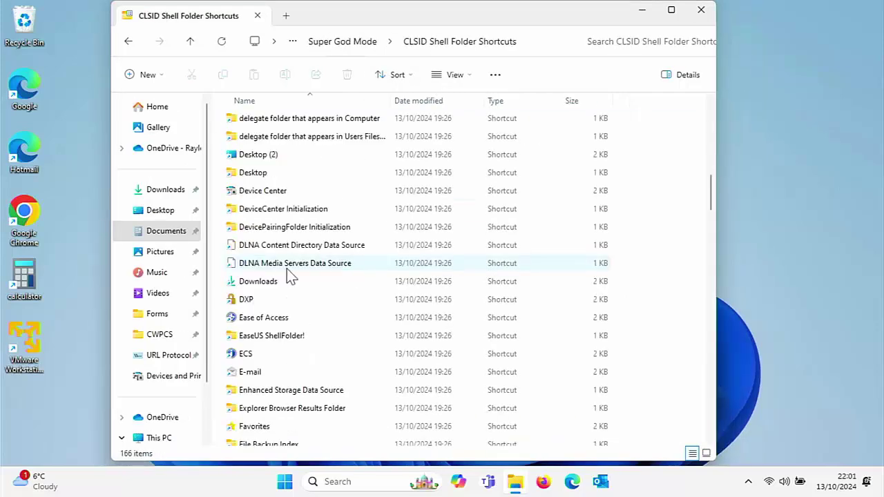
click(257, 195)
double_click(256, 195)
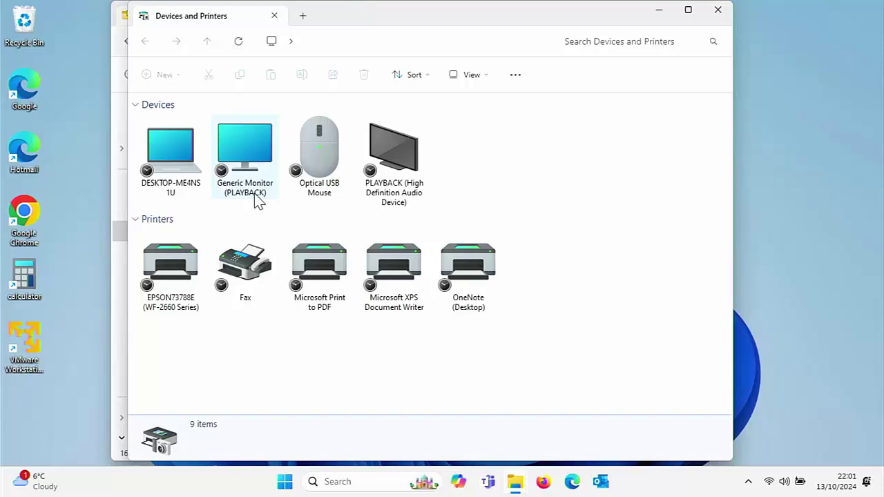
key(alt+F4)
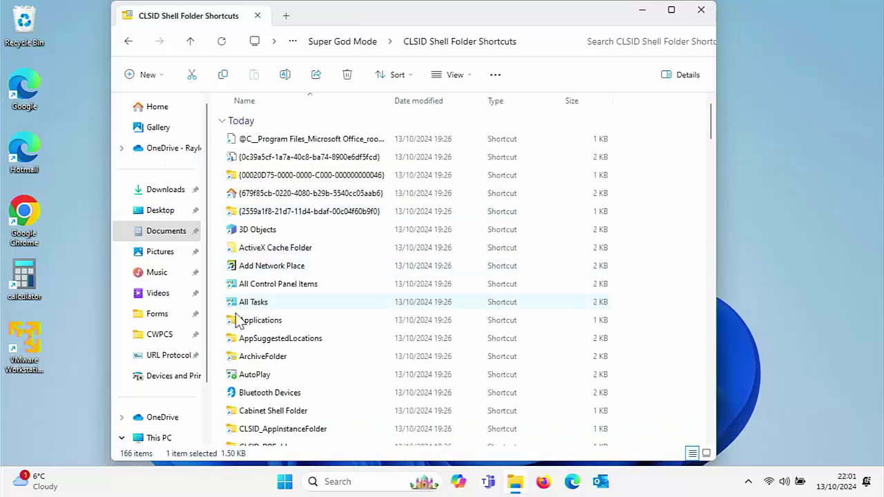
Launch the AutoPlay shortcut and cancel AutoPlay settings unchanged
click(245, 377)
double_click(243, 376)
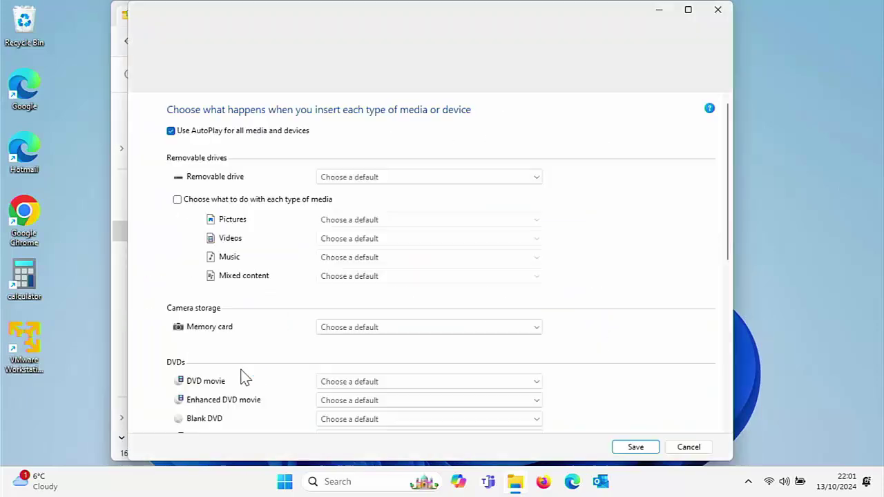
click(688, 448)
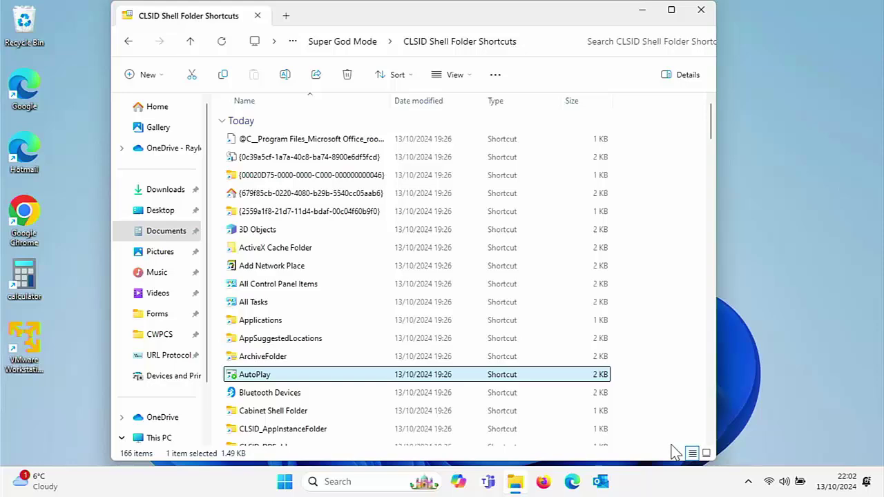
Close Explorer, launch Edge maximized, and load cwtek.co.uk/wd
key(alt+F4)
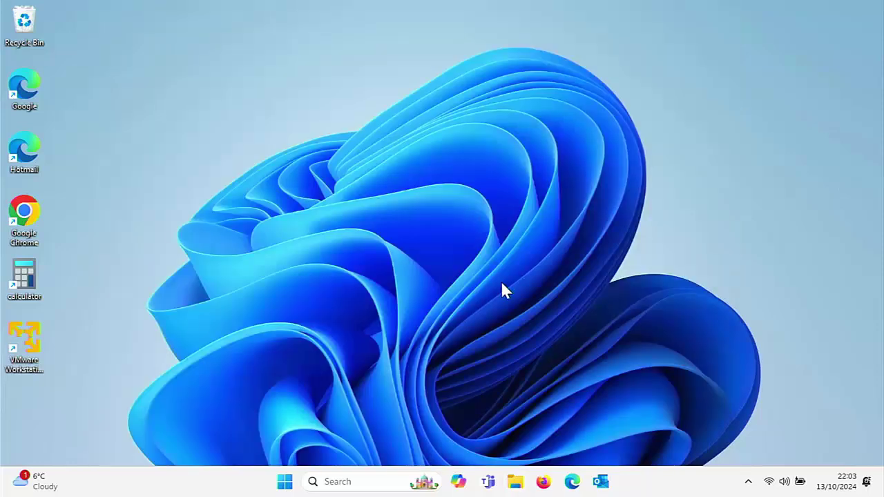
click(573, 483)
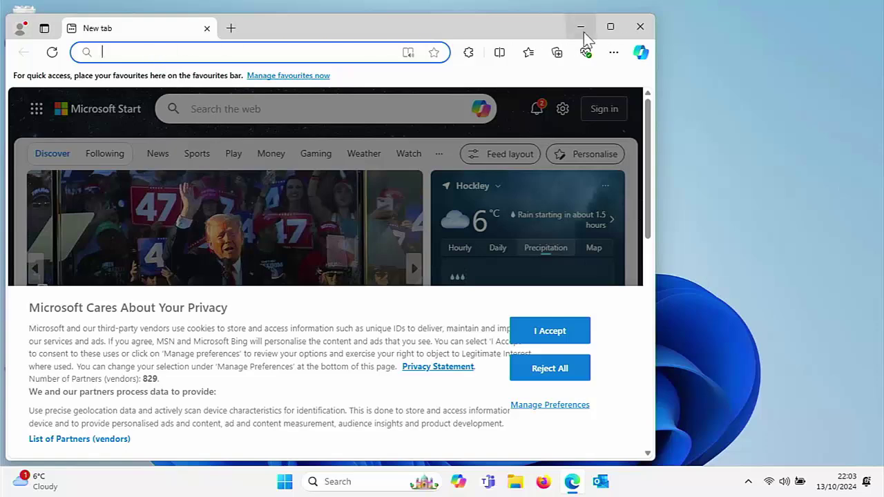
click(610, 28)
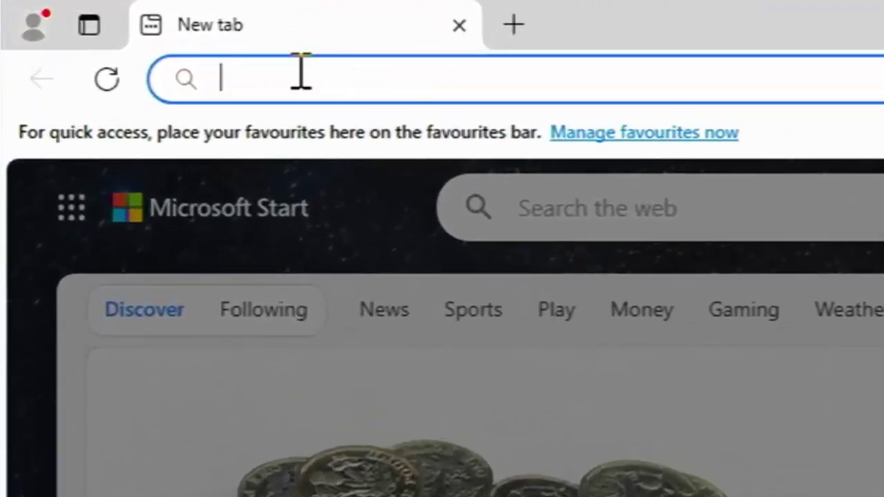
click(286, 71)
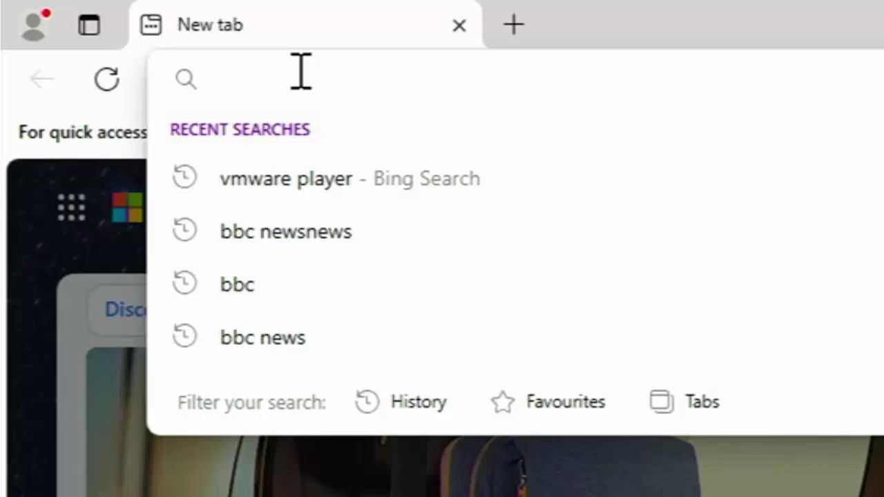
text(cwte)
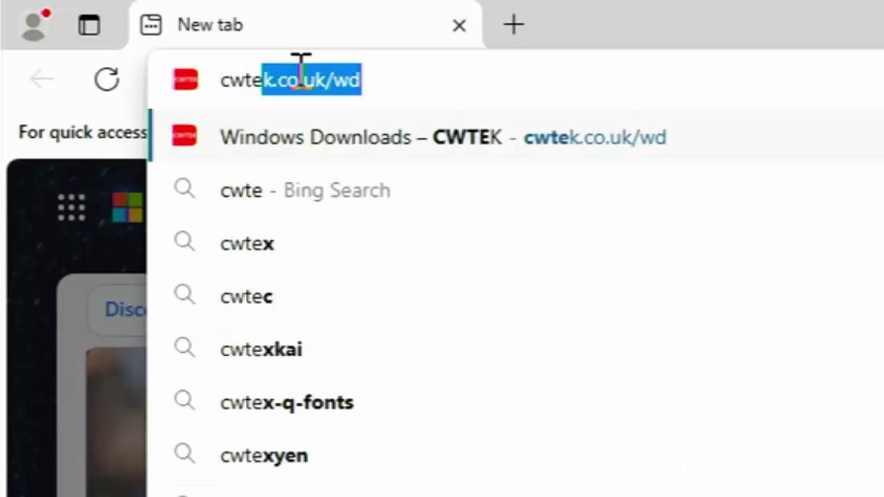
key(End)
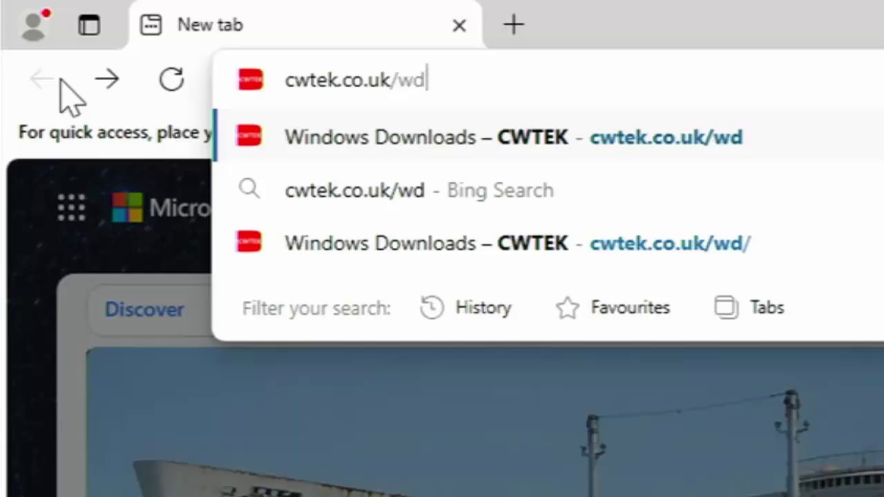
key(Return)
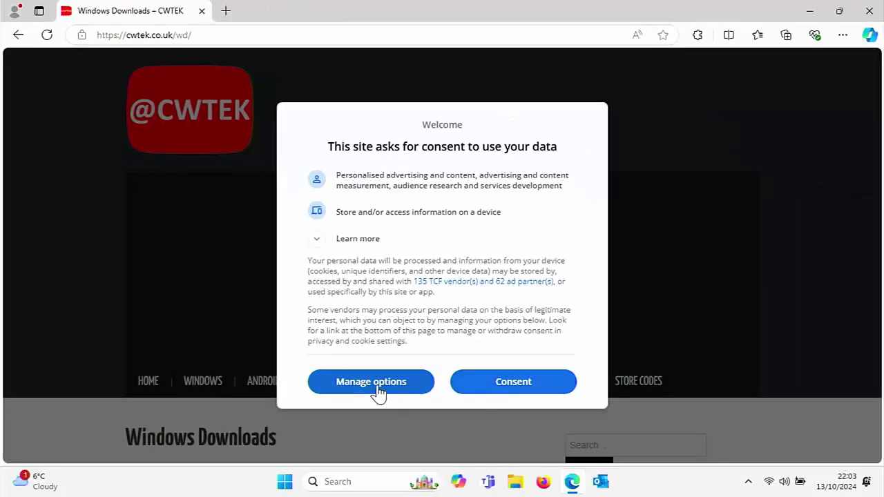
Give consent on the CWTEK site and follow the Super God Mode link under Windows Admin Tools
click(493, 388)
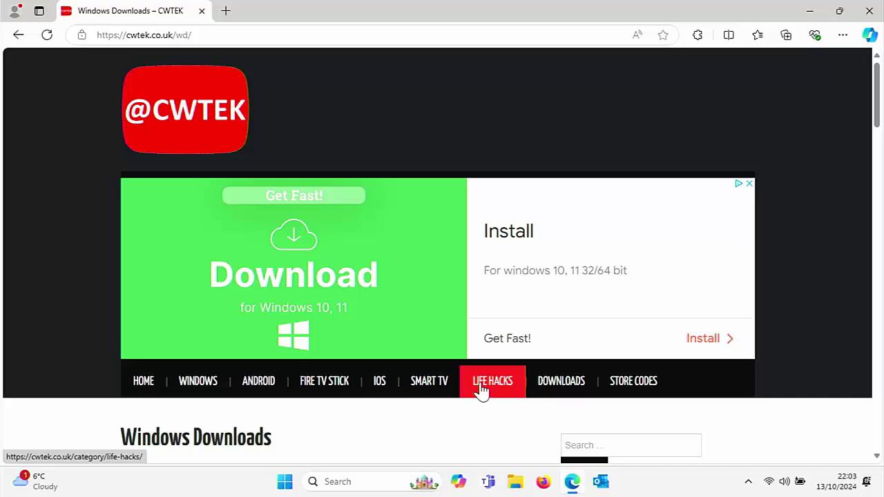
scroll(482, 390, down, 10)
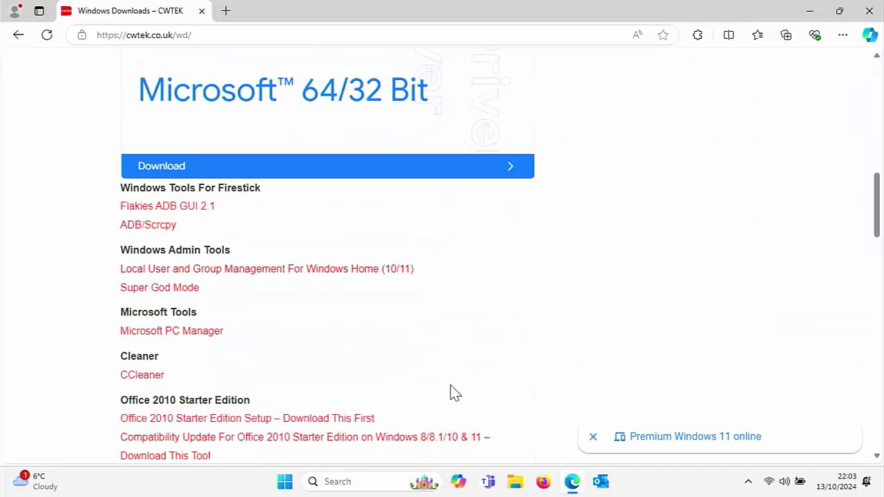
click(156, 289)
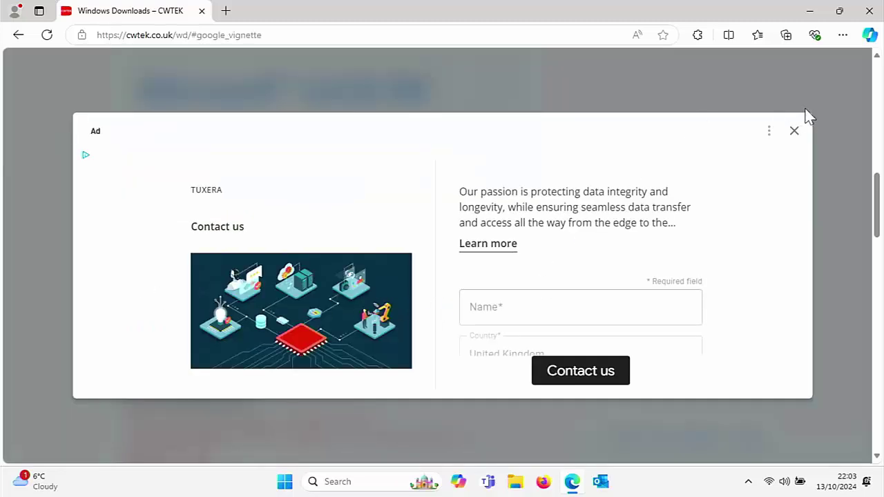
Dismiss the ad and open the 1.2.2 release page on GitHub
click(794, 132)
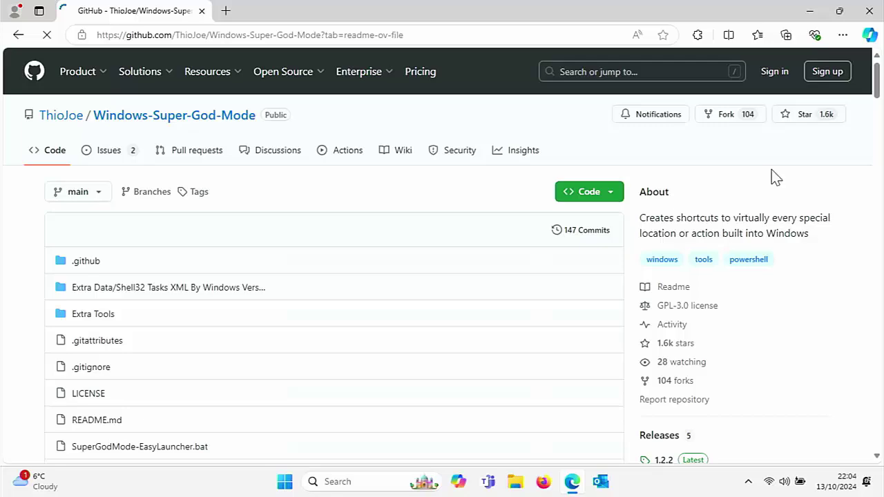
scroll(703, 254, down, 2)
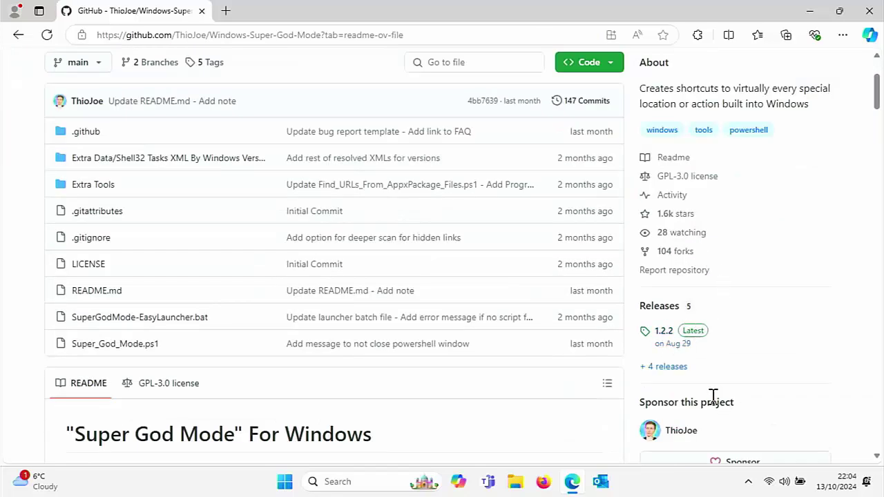
click(663, 333)
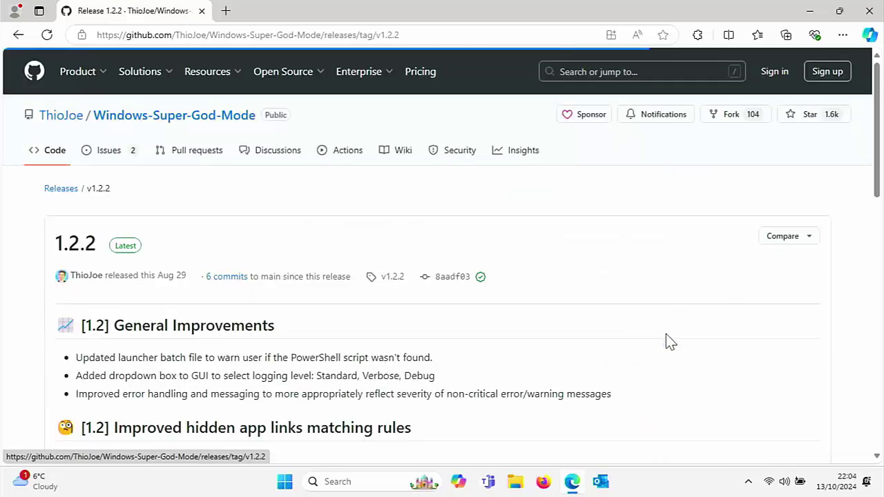
Download SuperGodMode-EasyLauncher.bat and Super_God_Mode.ps1 from Assets, keeping the script despite the warning
scroll(623, 338, down, 7)
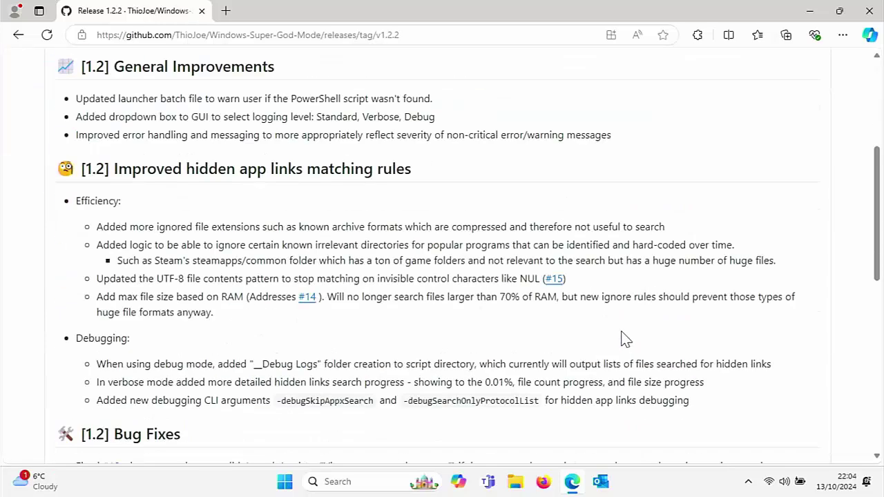
scroll(622, 332, down, 5)
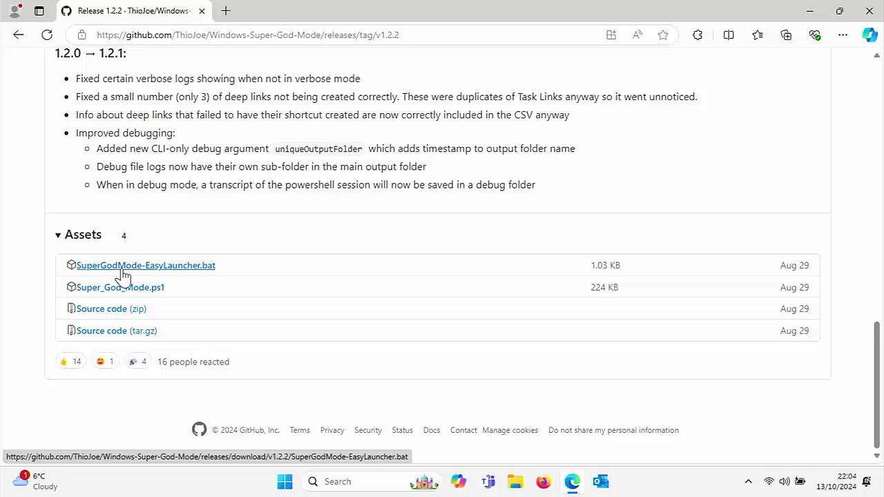
click(143, 267)
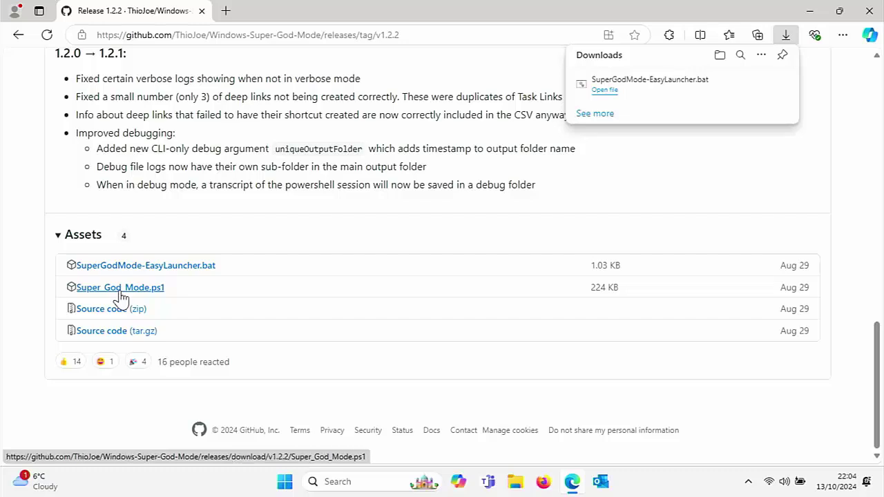
click(121, 294)
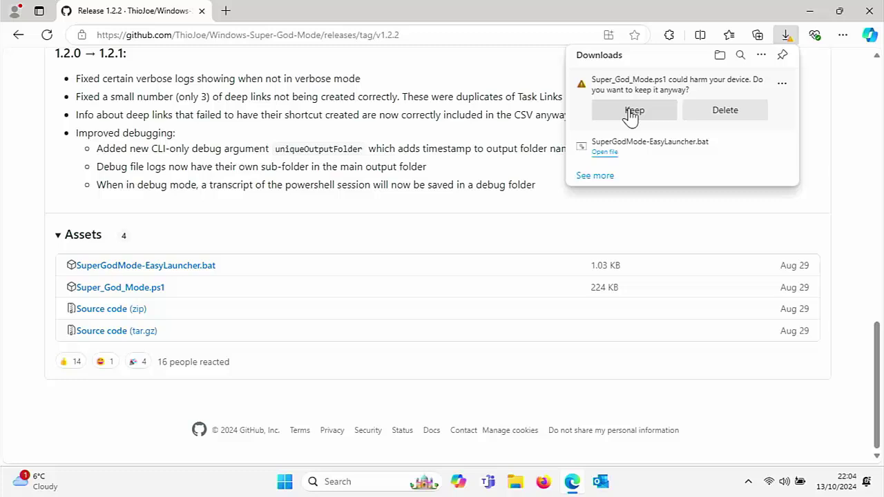
click(631, 114)
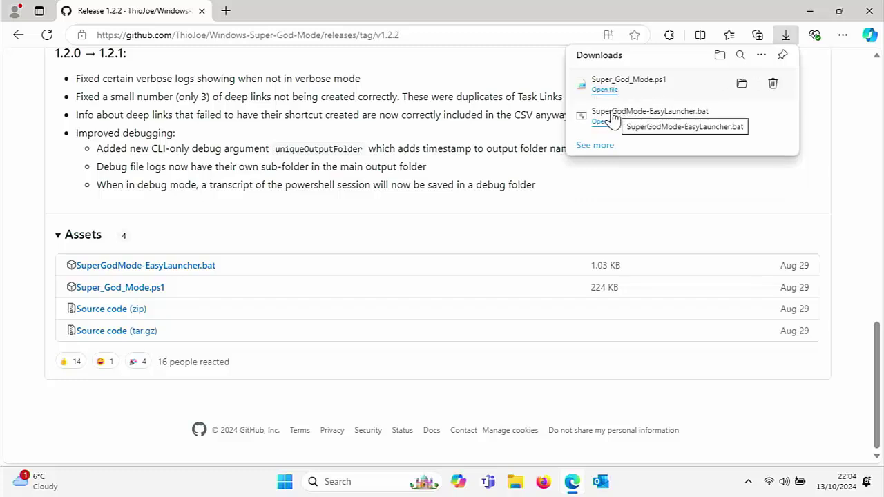
Close Edge and run SuperGodMode-EasyLauncher from the Downloads folder in File Explorer
click(868, 12)
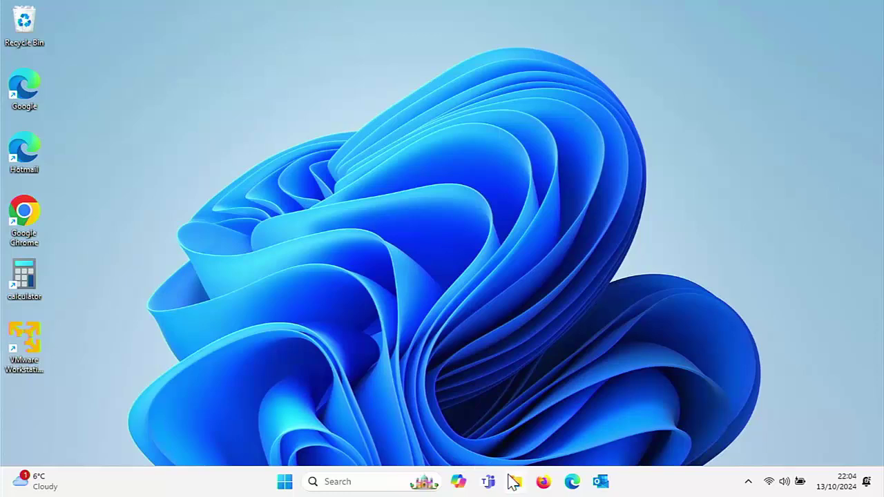
click(514, 482)
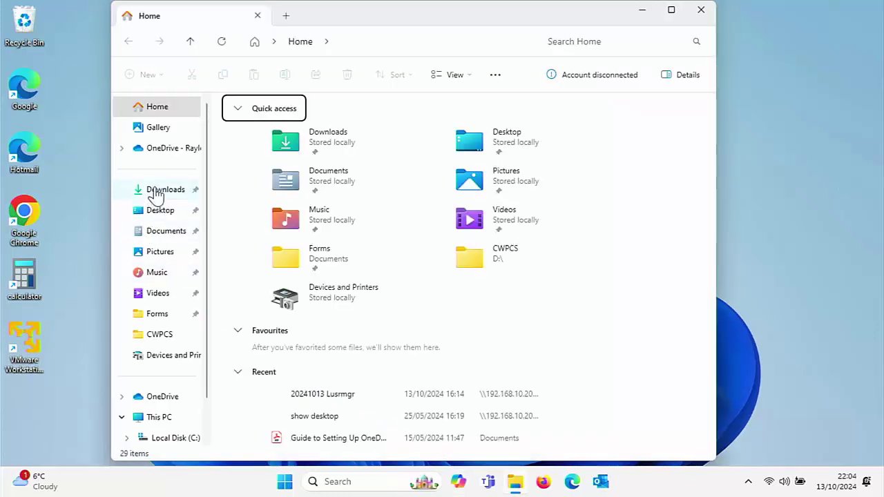
click(156, 193)
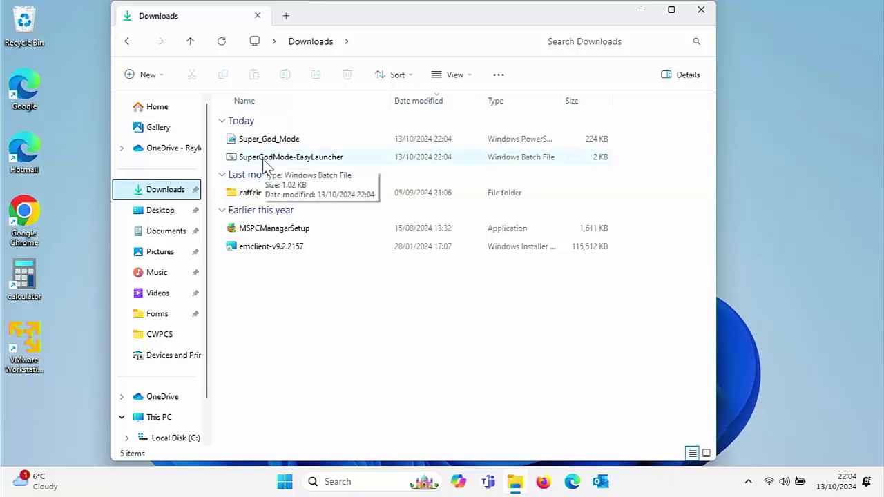
click(267, 160)
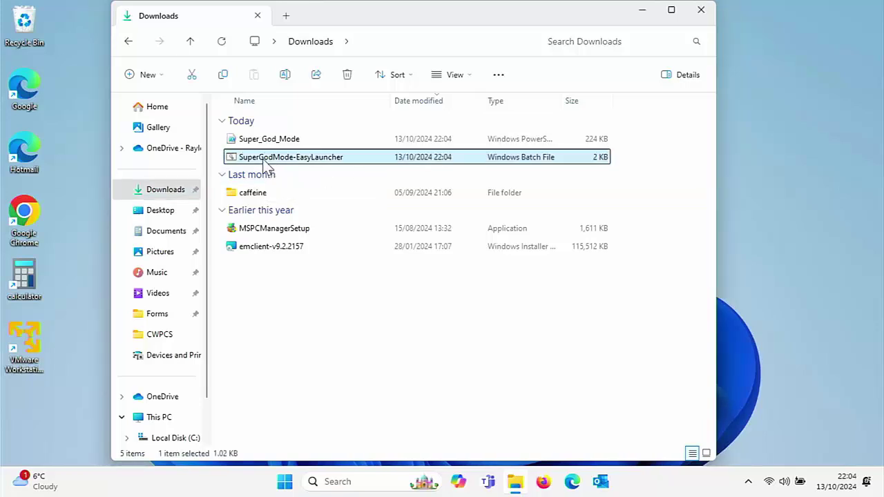
double_click(263, 158)
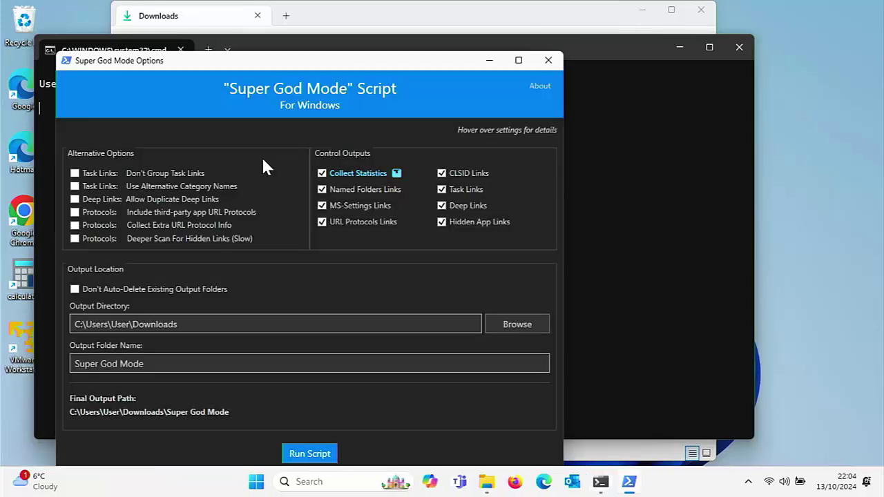
Run the Super God Mode script with the chosen options, outputting to Downloads
click(322, 455)
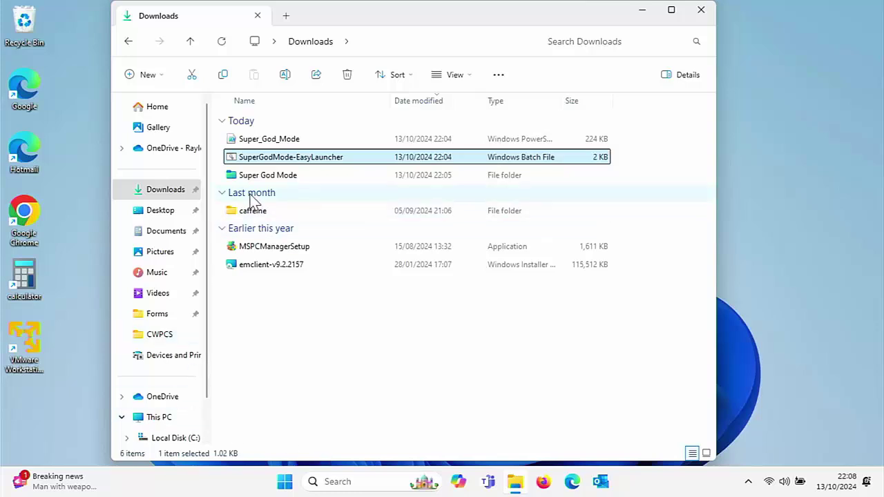
Delete Super_God_Mode and SuperGodMode-EasyLauncher from Downloads
click(243, 143)
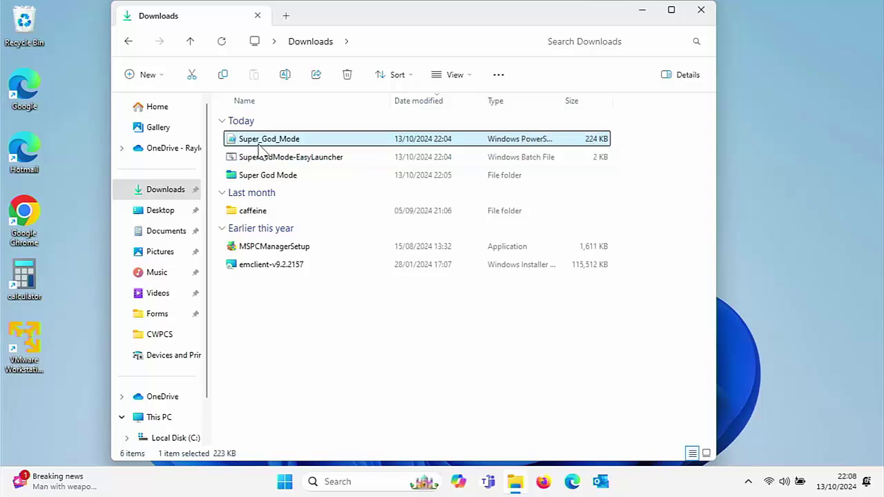
click(345, 74)
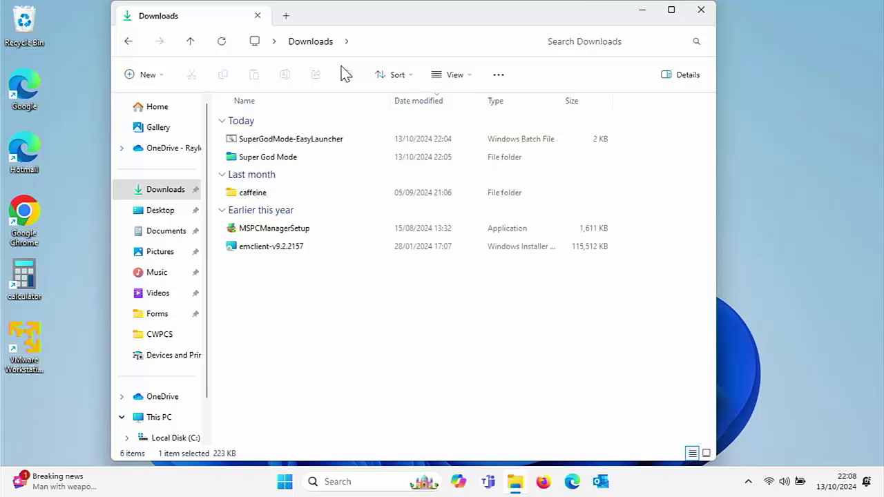
click(268, 146)
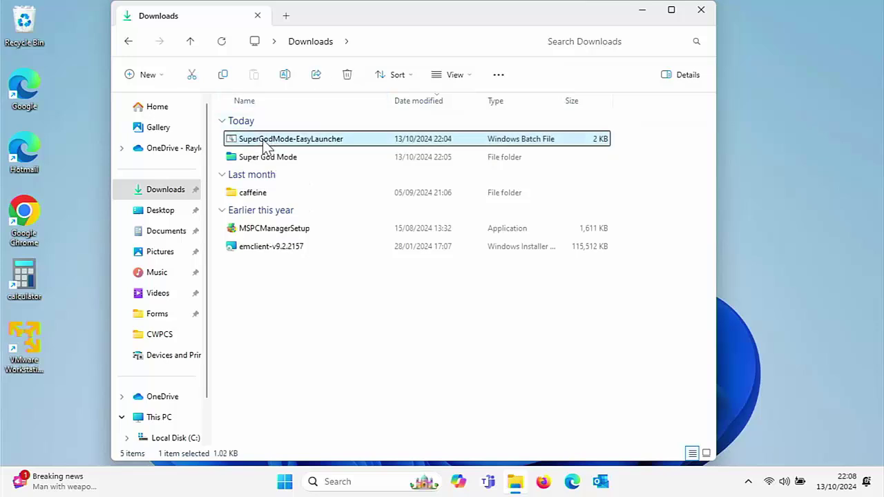
click(348, 77)
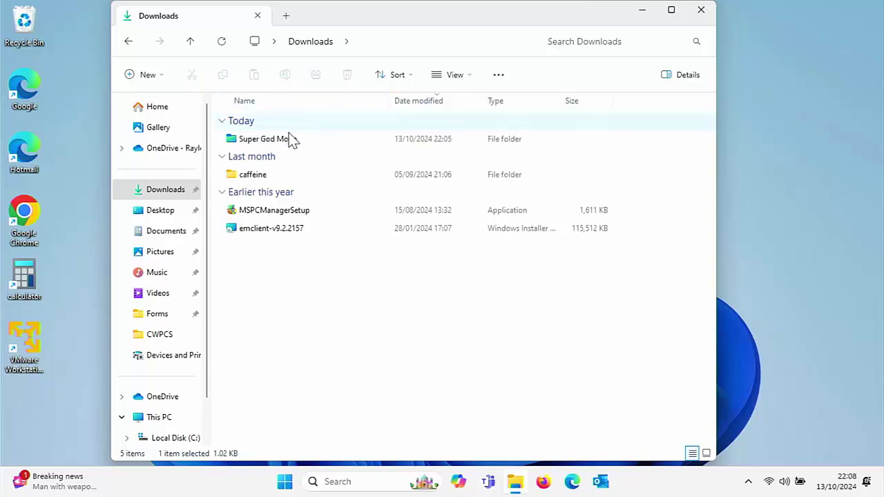
Move the Super God Mode folder to the desktop, close Downloads, and open the folder
mouse_move(265, 151)
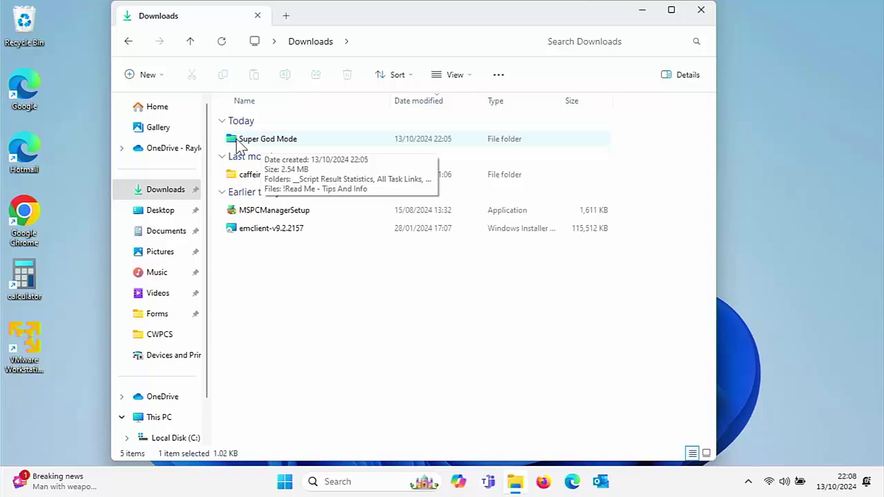
drag(238, 145, 753, 141)
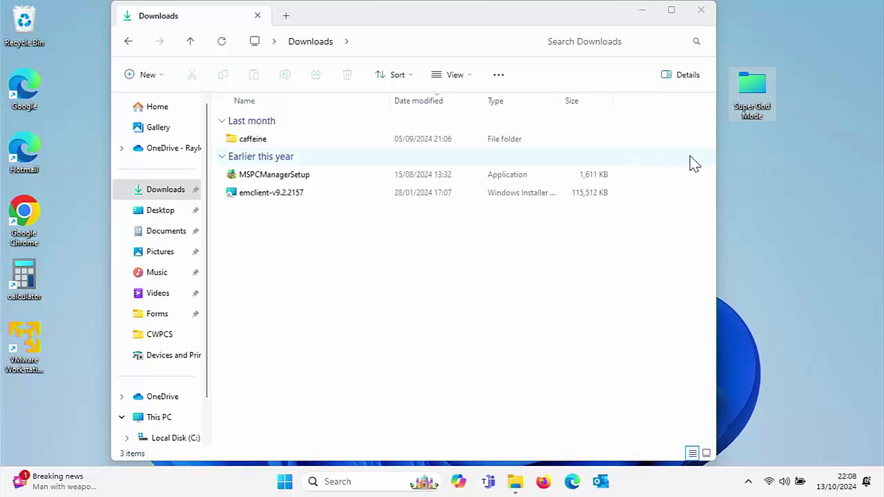
click(701, 12)
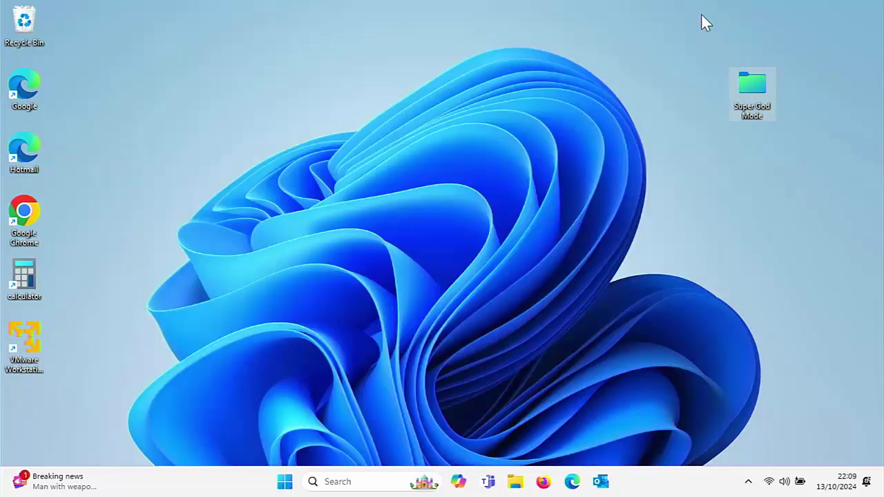
double_click(744, 102)
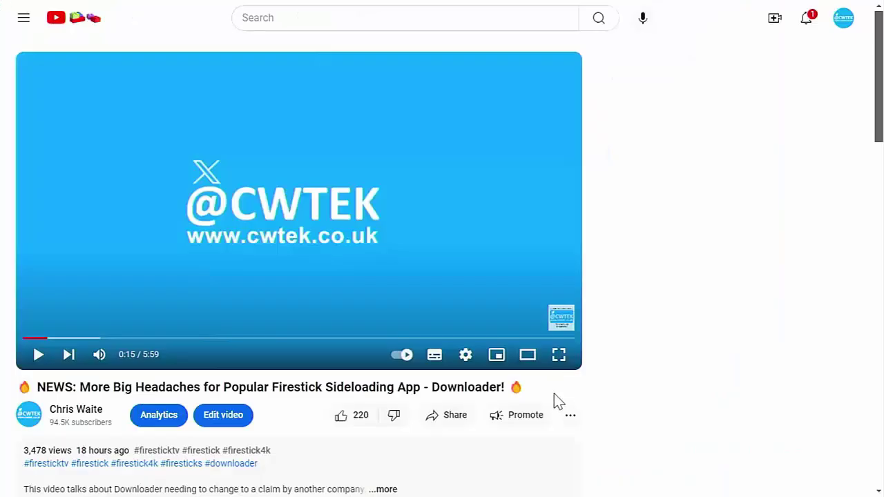
Try a £75.00 Super Thanks on the video, then dismiss it without buying
click(569, 417)
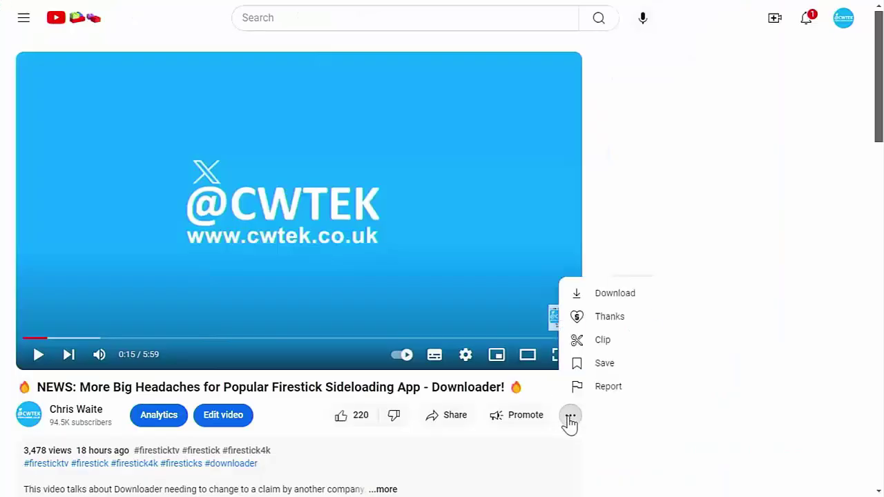
click(612, 322)
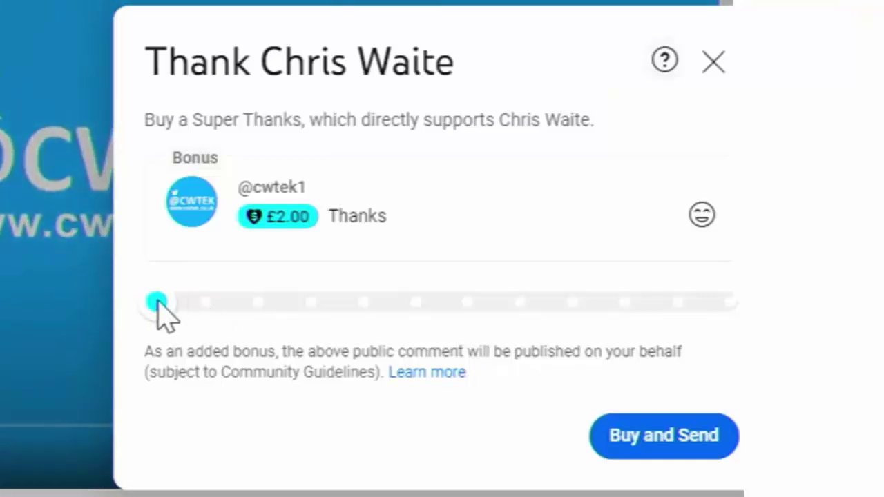
drag(158, 304, 514, 312)
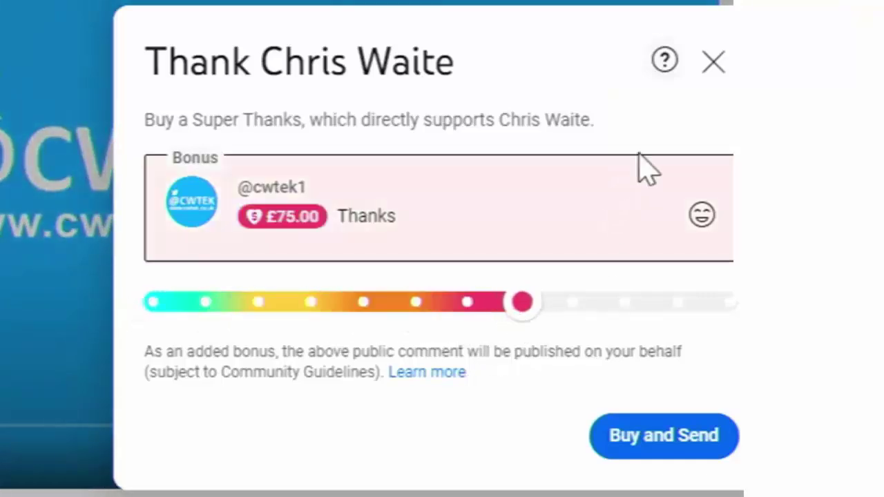
click(712, 66)
Expand the video's full description and scroll through it
scroll(471, 224, down, 2)
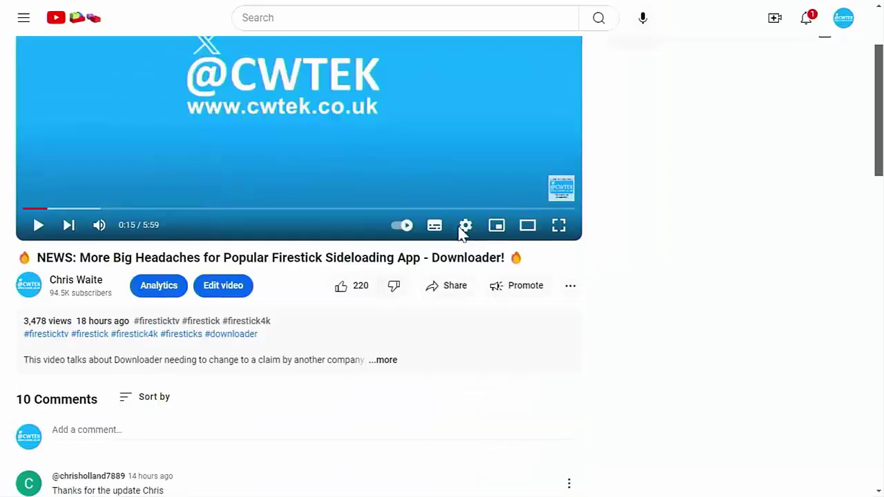
click(383, 360)
scroll(393, 368, down, 3)
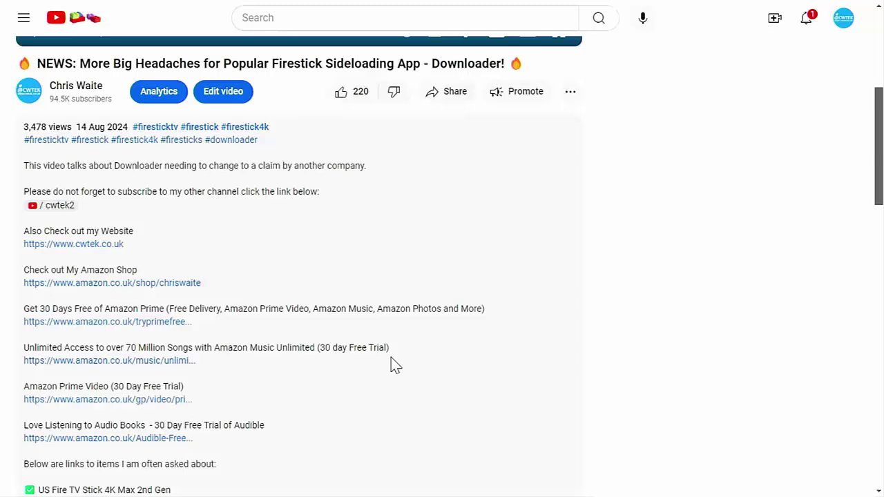
scroll(394, 365, down, 4)
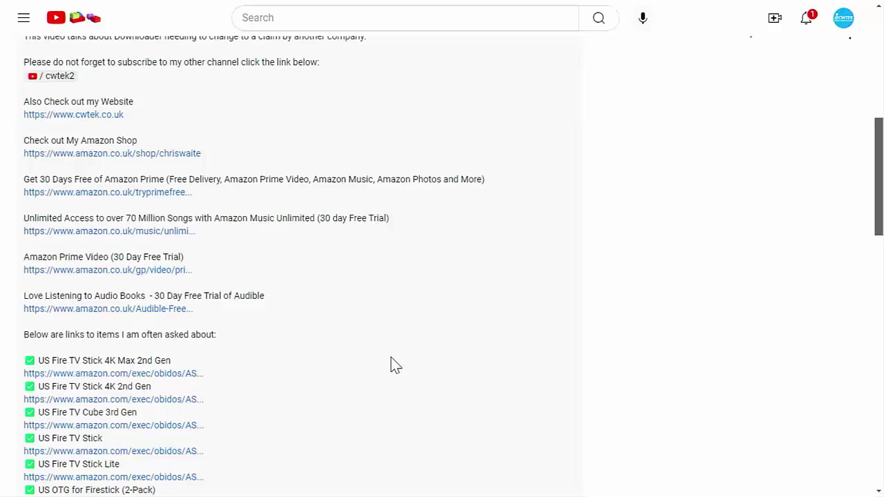
scroll(394, 365, up, 1)
scroll(395, 364, up, 2)
scroll(391, 366, up, 4)
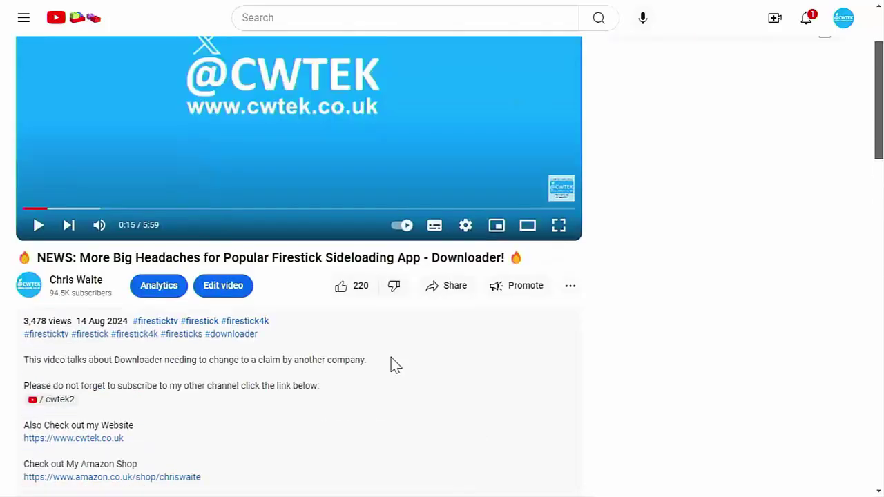
Reopen the Super Thanks dialog and raise the amount to £15.00
click(569, 287)
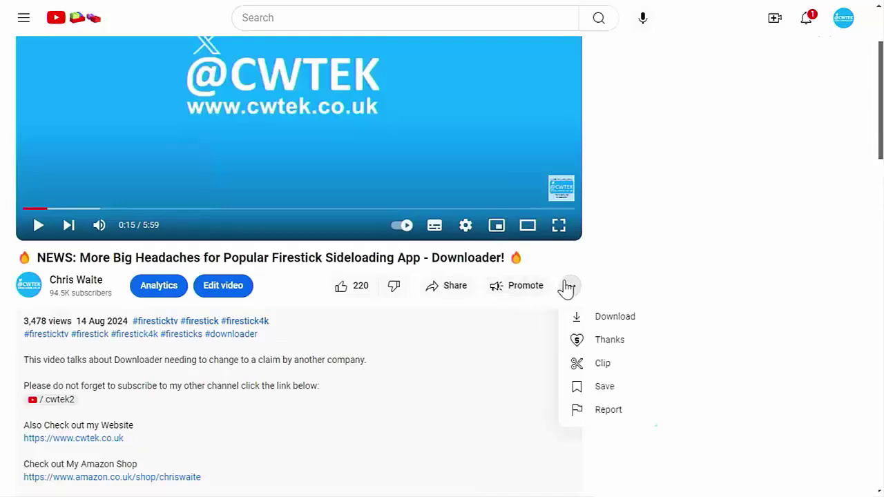
click(594, 343)
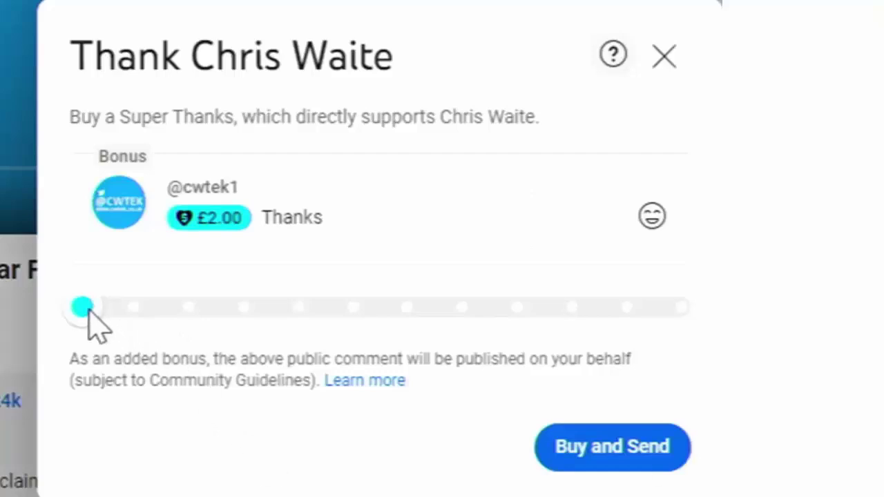
drag(88, 312, 271, 313)
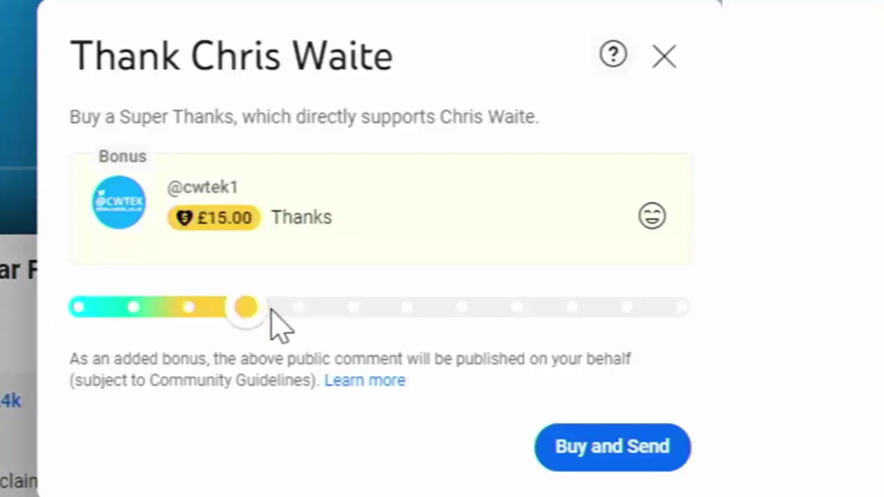
Close the Super Thanks prompt, browse the channel page, then bring up the Downloader news video's share link
click(668, 57)
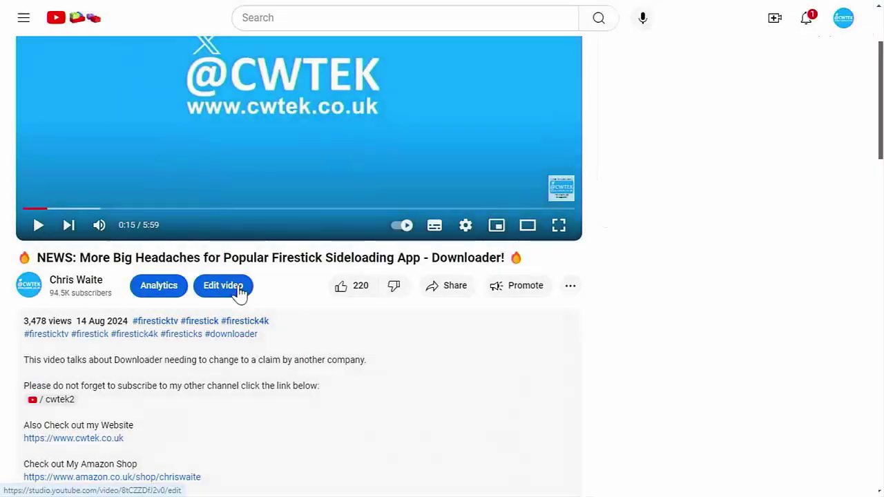
click(38, 293)
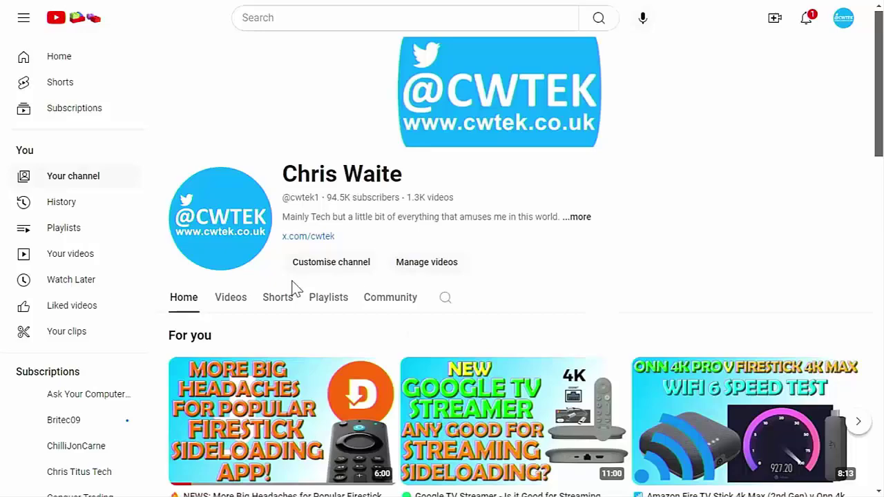
scroll(477, 296, down, 3)
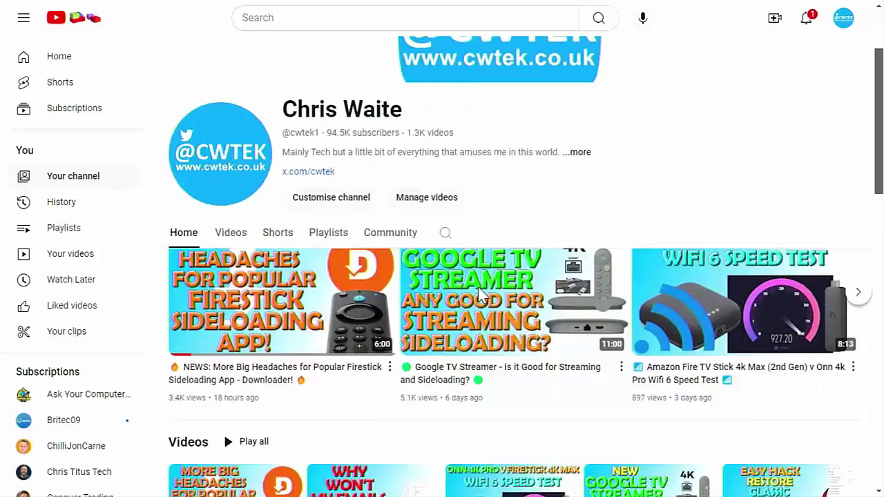
scroll(481, 295, down, 4)
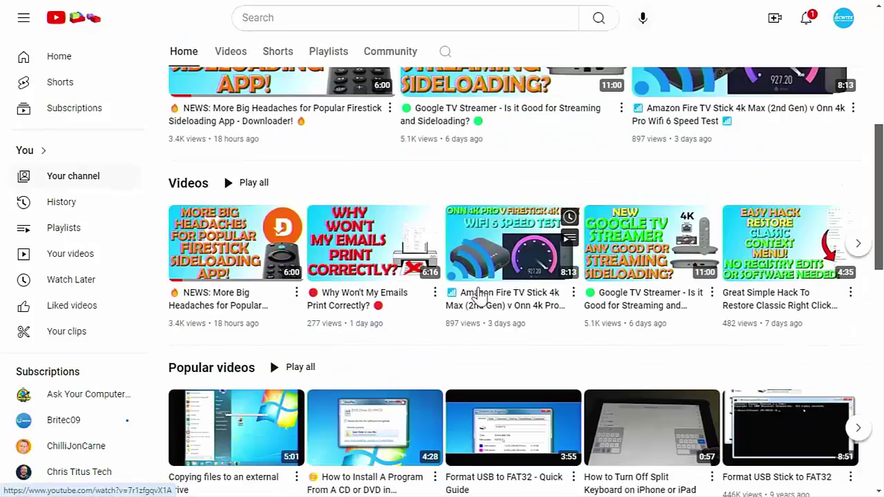
scroll(481, 295, down, 5)
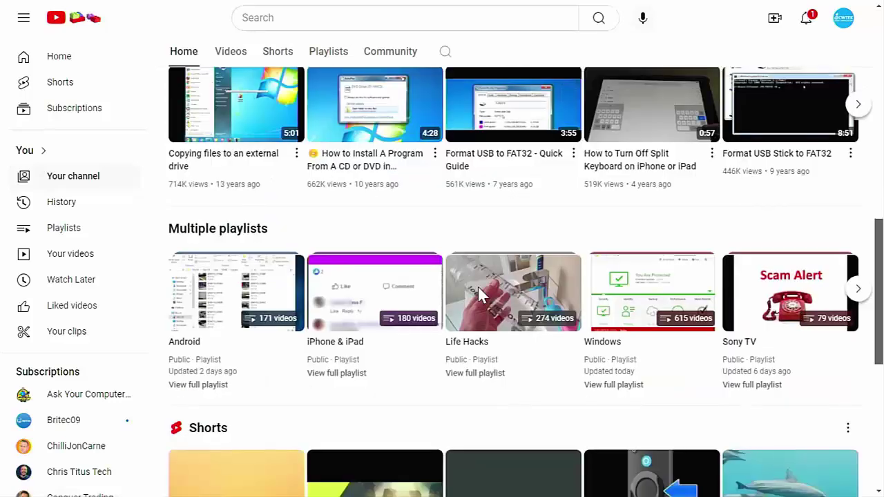
scroll(480, 291, down, 1)
scroll(478, 295, down, 2)
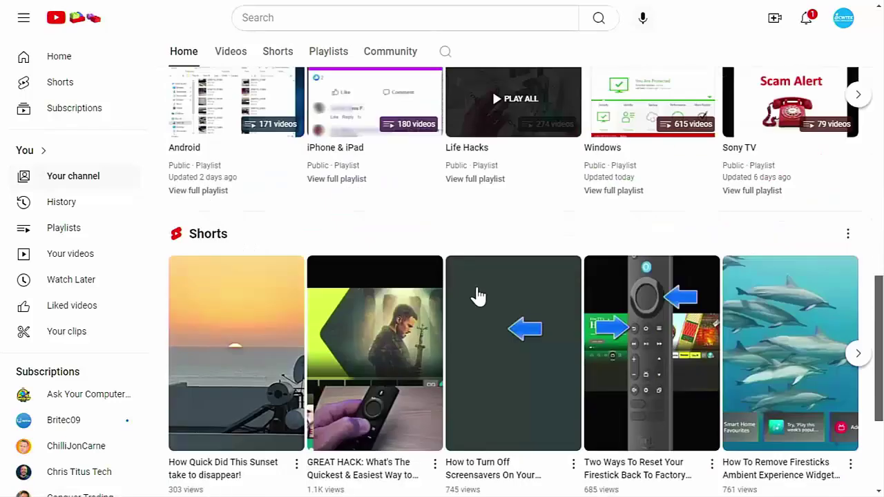
scroll(478, 295, down, 3)
scroll(478, 296, down, 1)
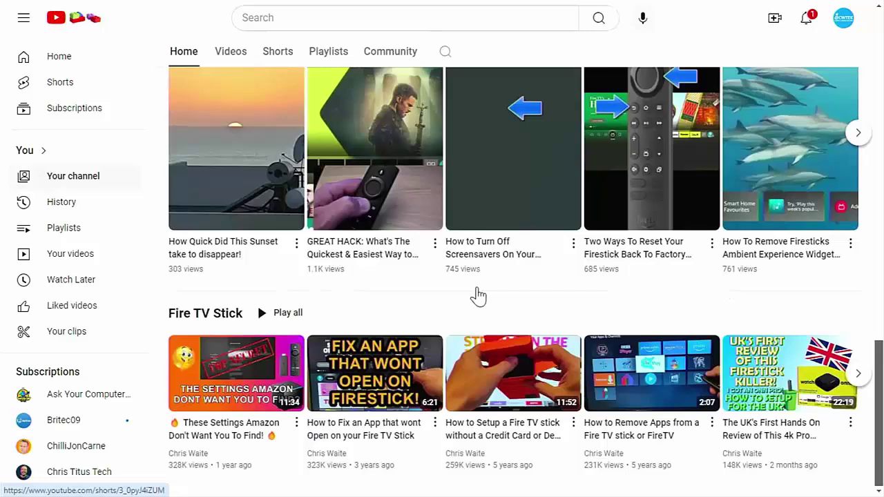
scroll(477, 294, up, 3)
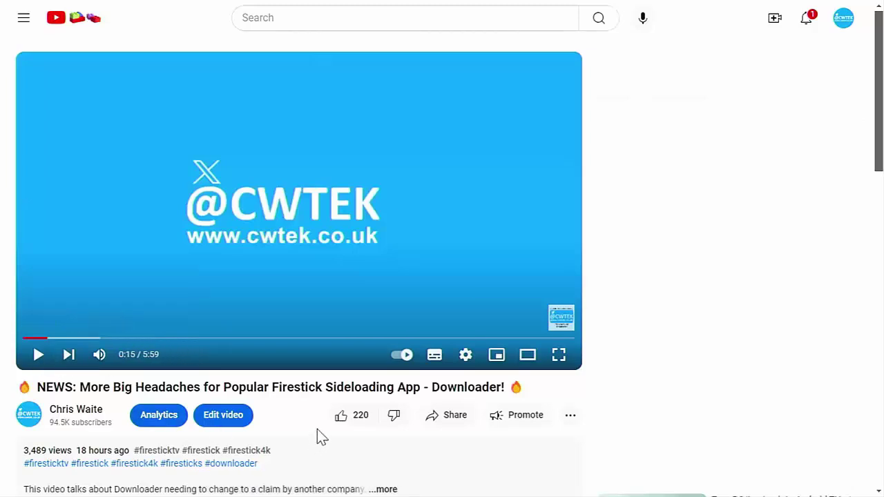
click(430, 418)
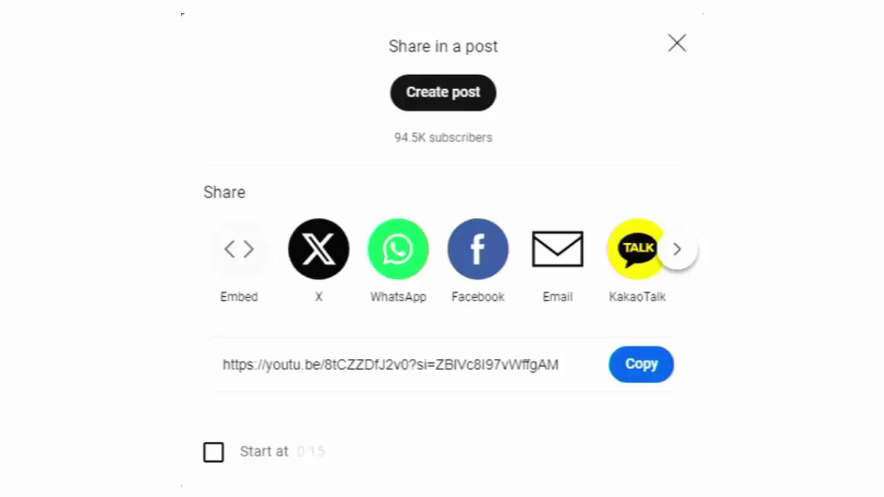